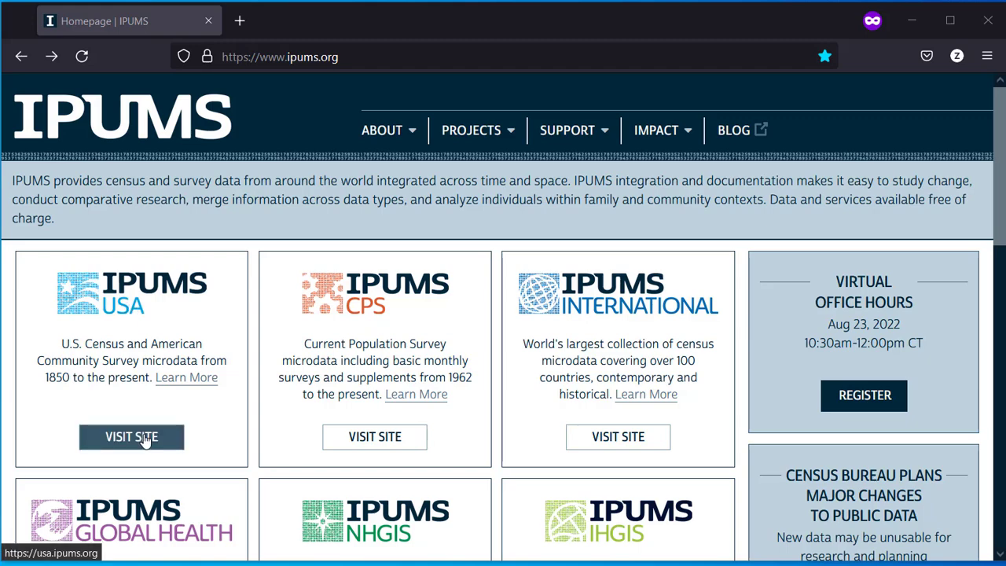
Step: Open the IPUMS USA site, start creating a custom data set and go to its sample selection
left_click(144, 441)
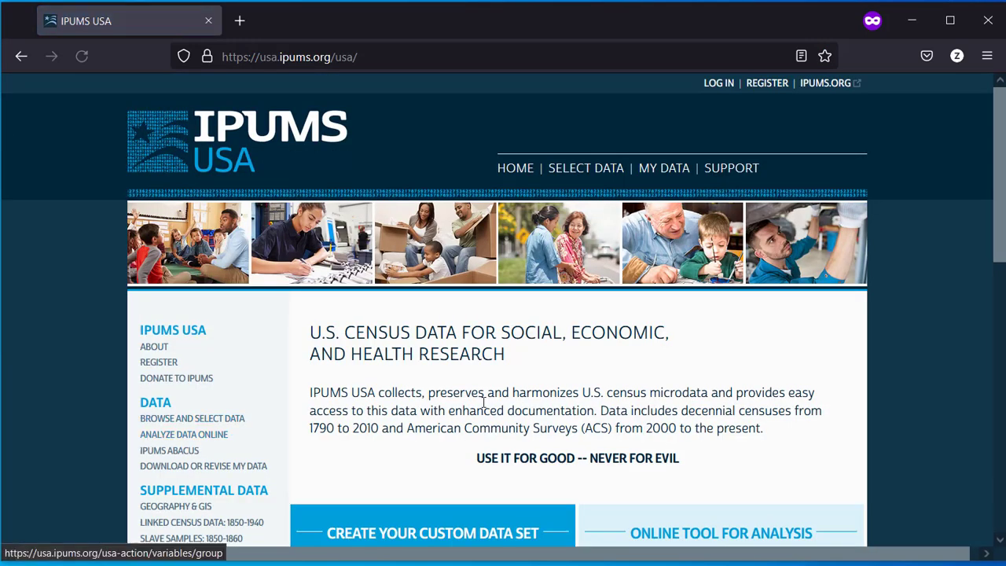
scroll(495, 407, "down", 2)
scroll(495, 407, "down", 3)
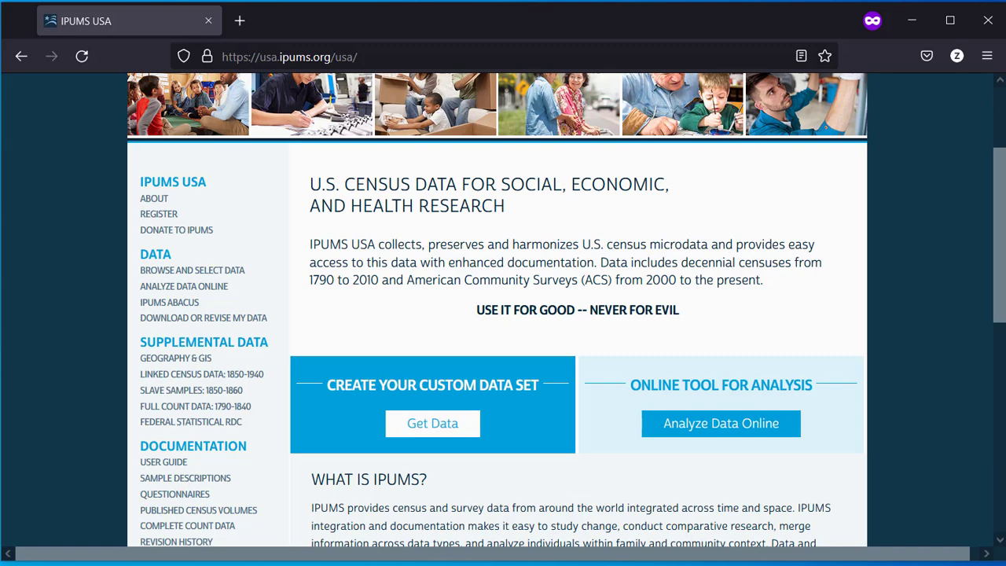
left_click(440, 431)
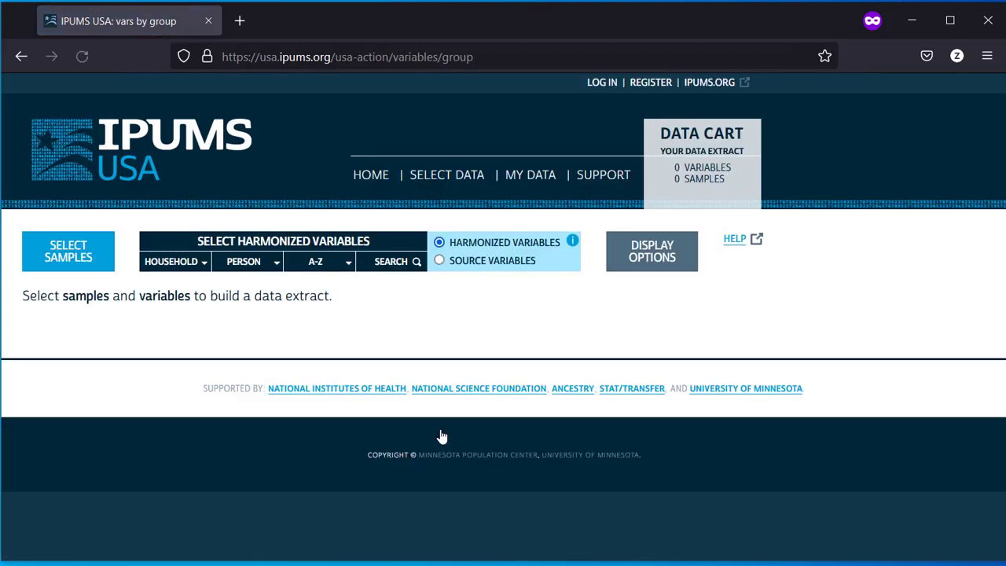
left_click(67, 245)
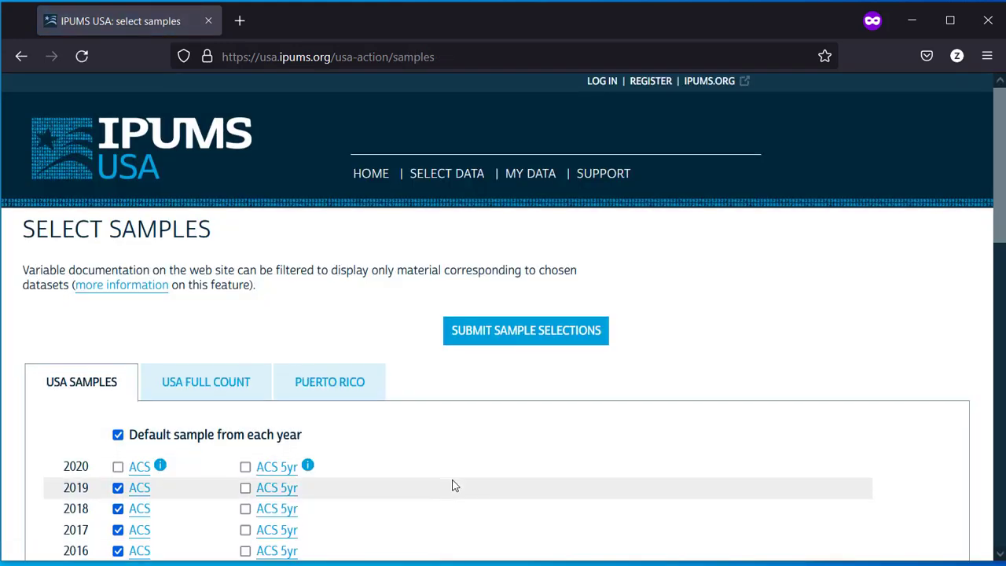
Step: Clear the default samples, select only the 2019 ACS sample and submit the sample selection
scroll(451, 482, "down", 3)
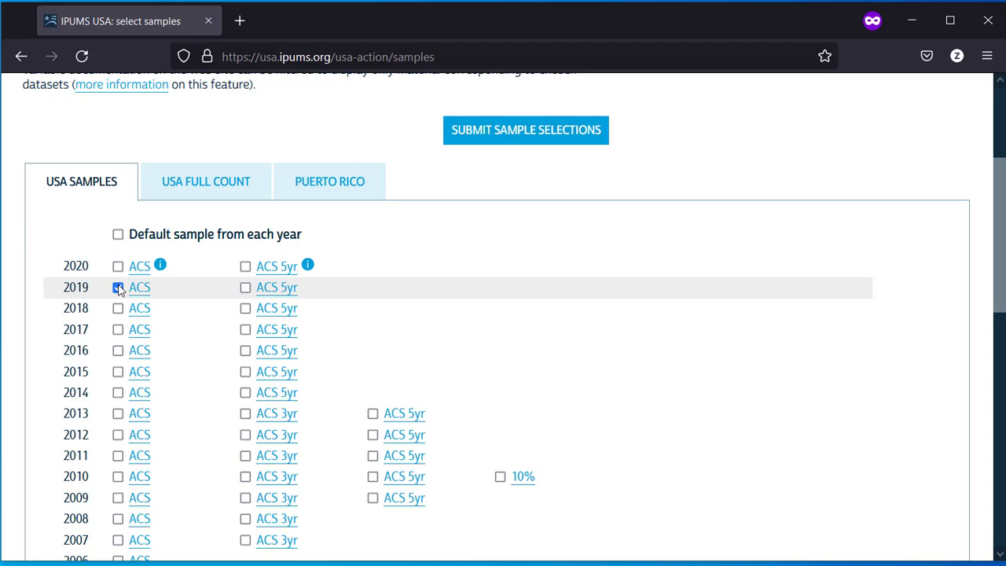
scroll(455, 325, "down", 8)
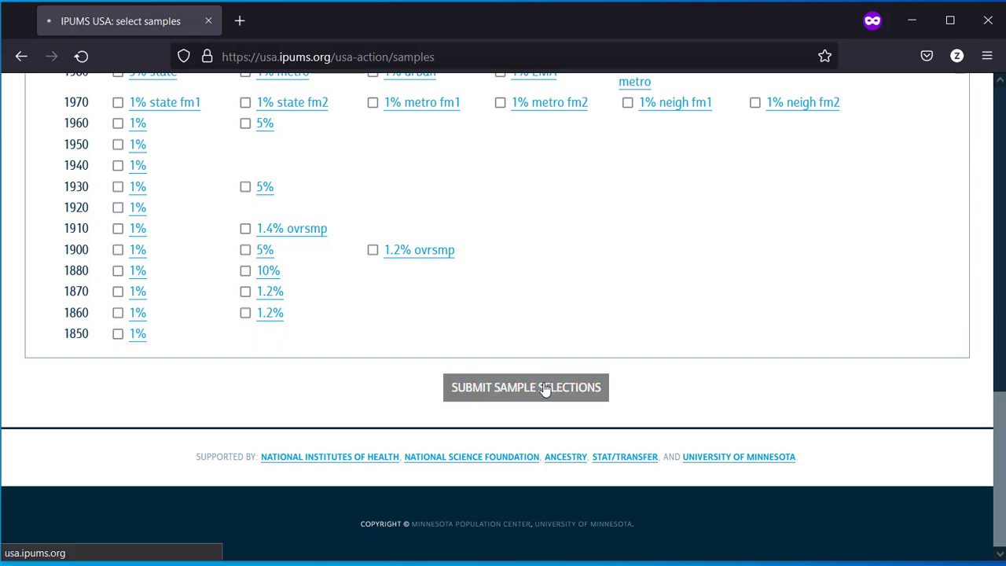
left_click(544, 387)
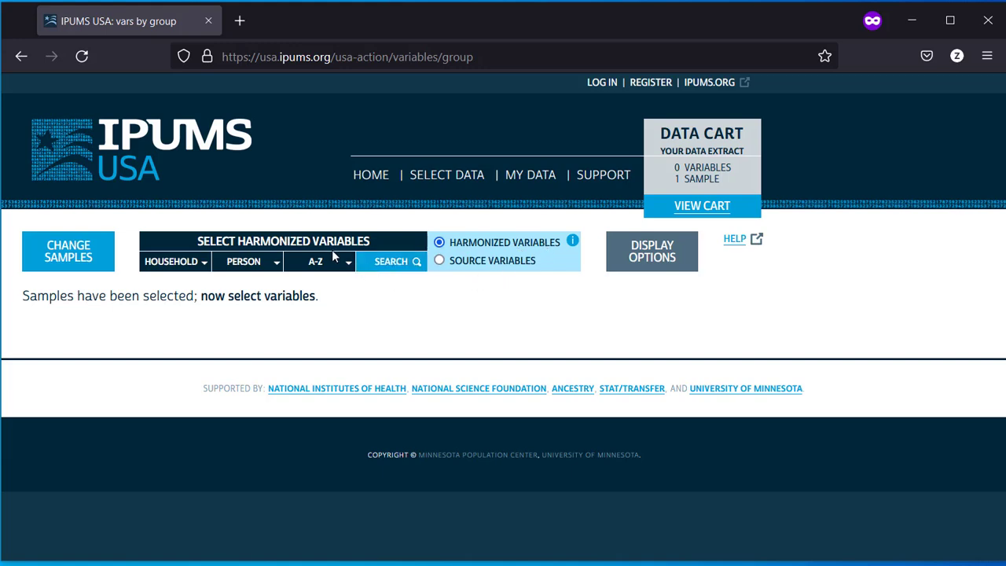
Step: Set the variable display options to show all groups together and apply the selections
left_click(652, 255)
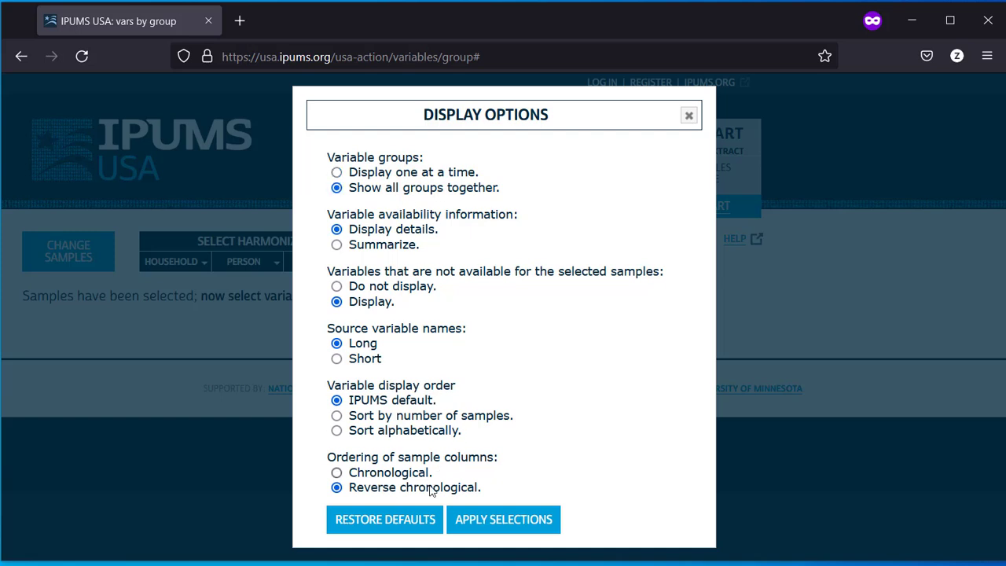
left_click(481, 522)
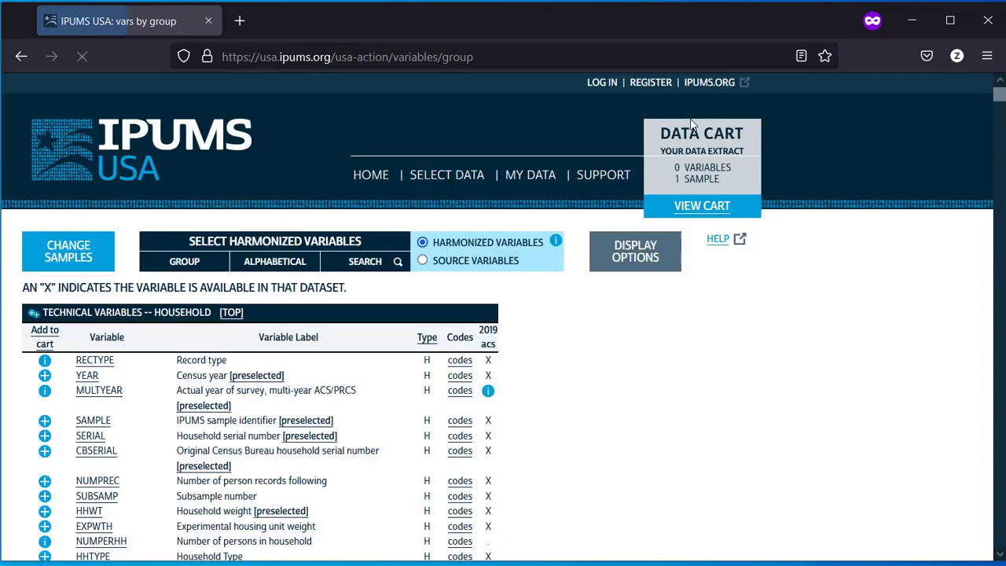
Step: Add technical household variables YEAR, SAMPLE, SERIAL, CBSERIAL, NUMPREC, SUBSAMP, HHWT, EXPWTH, HHTYPE and CBHHTYPE to the data cart
scroll(595, 362, "down", 2)
scroll(595, 362, "down", 2)
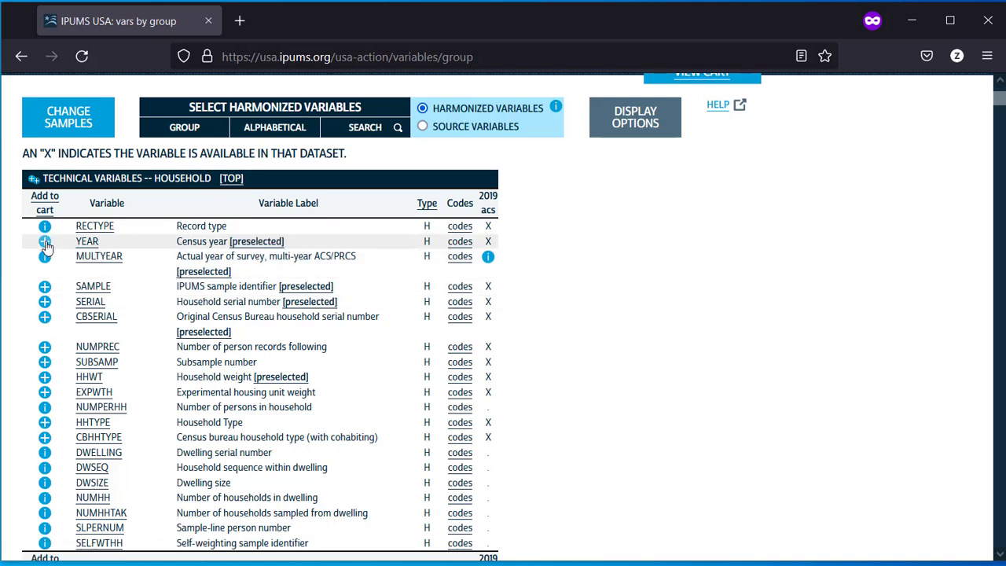
left_click(45, 286)
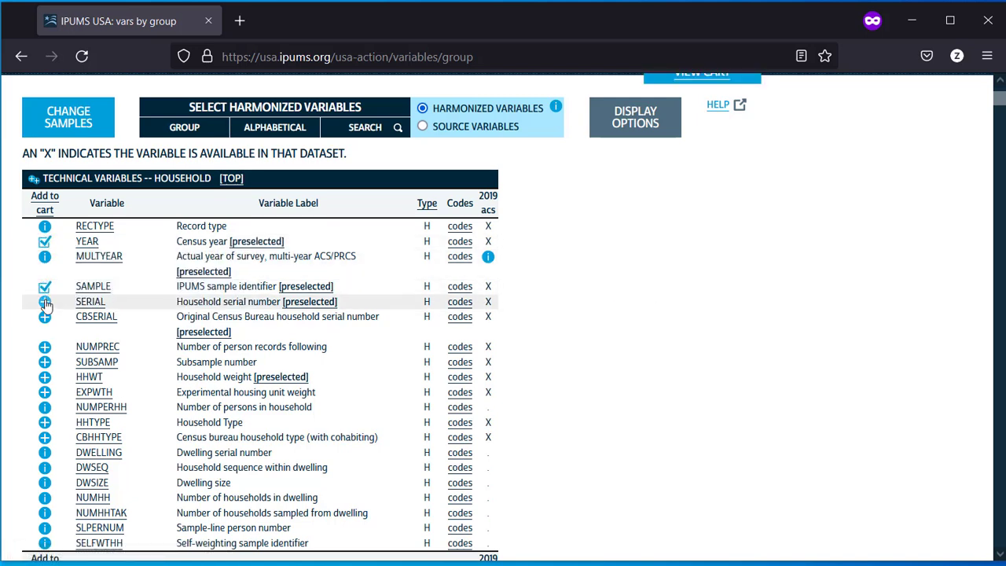
left_click(45, 316)
left_click(45, 346)
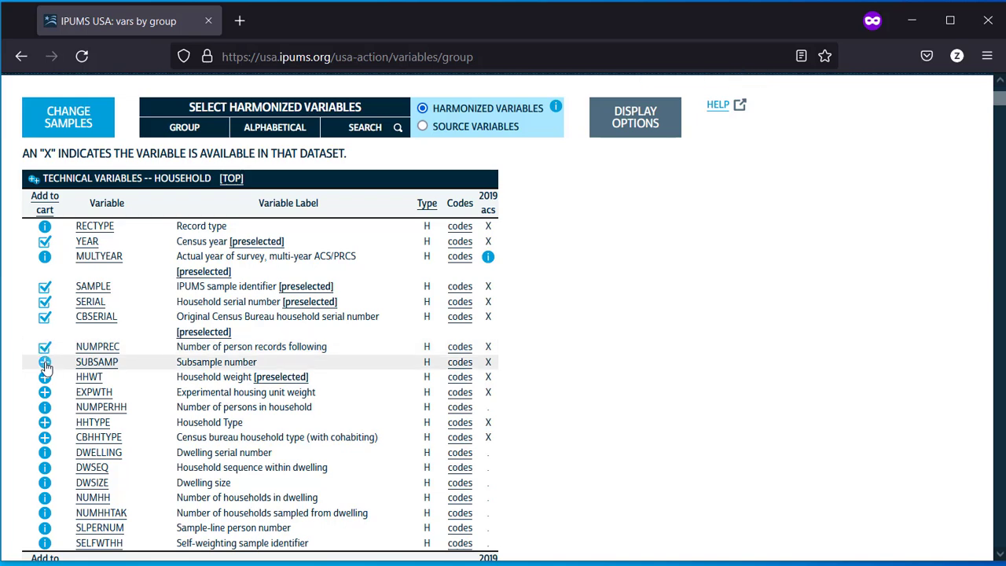
left_click(45, 376)
left_click(45, 391)
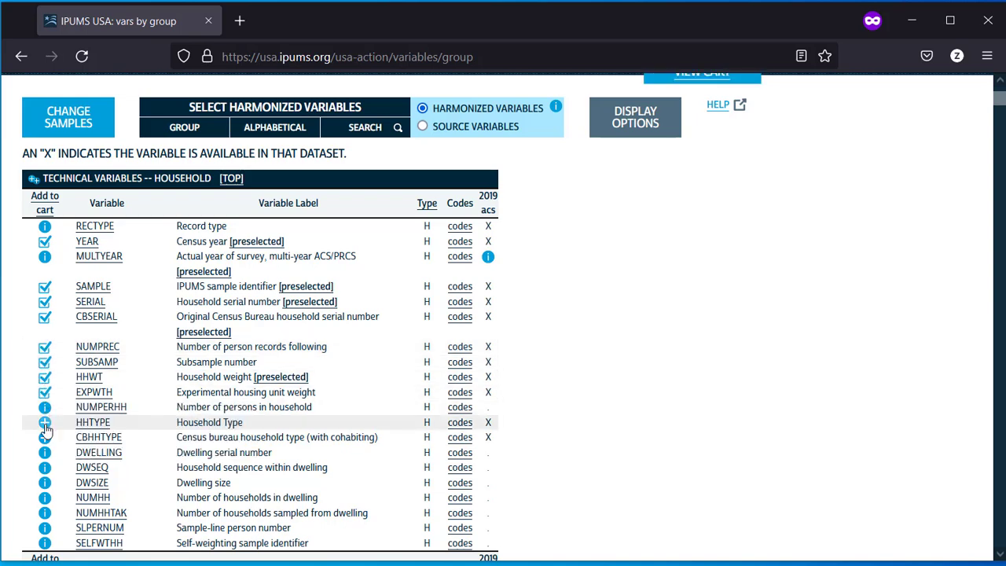
left_click(45, 425)
left_click(45, 437)
Step: Add the geographic household variables REGION, STATEICP, STATEFIP, COUNTYICP and COUNTYFIP to the data cart
scroll(197, 419, "down", 2)
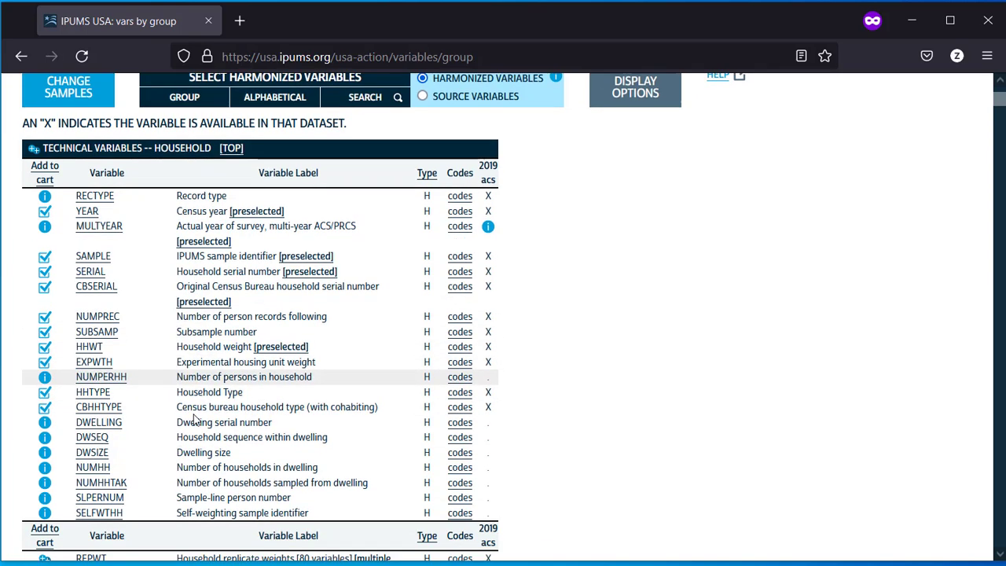
scroll(196, 420, "down", 4)
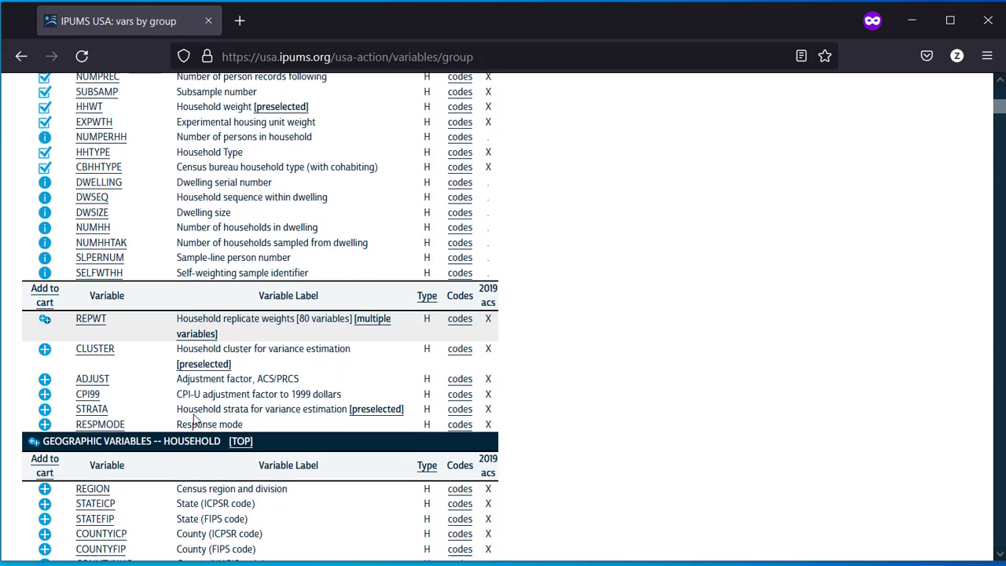
scroll(196, 421, "down", 5)
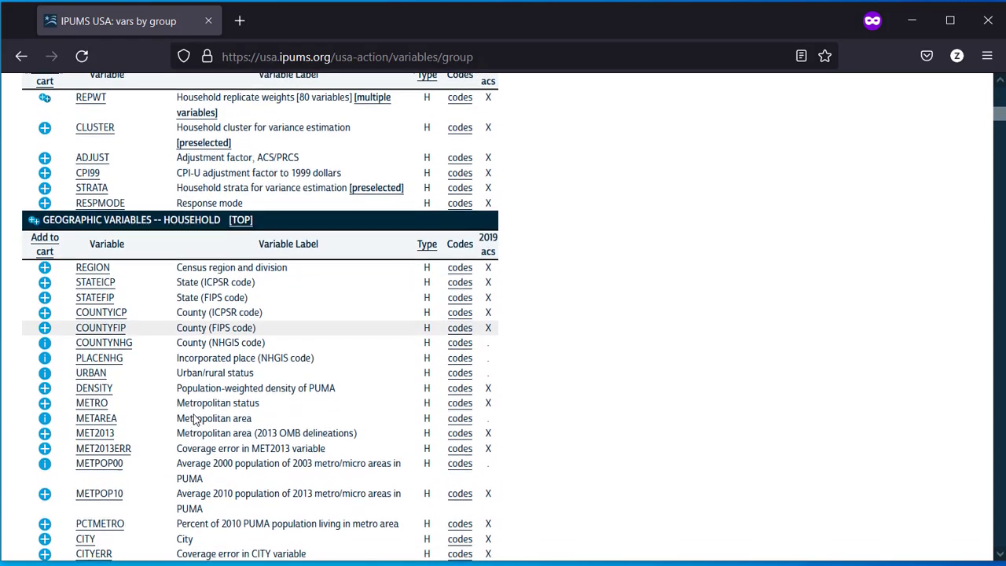
scroll(197, 424, "down", 2)
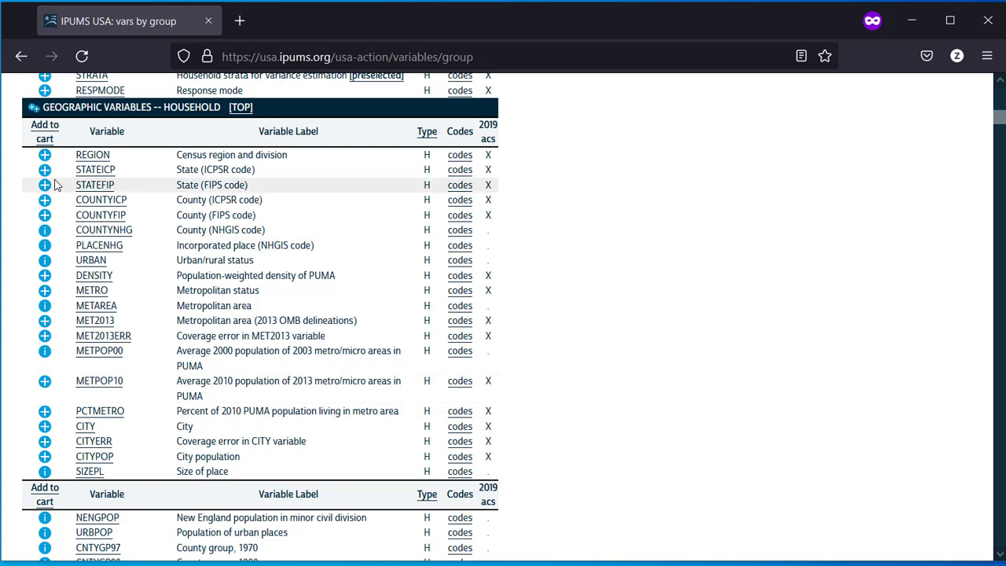
left_click(45, 155)
left_click(45, 170)
left_click(45, 185)
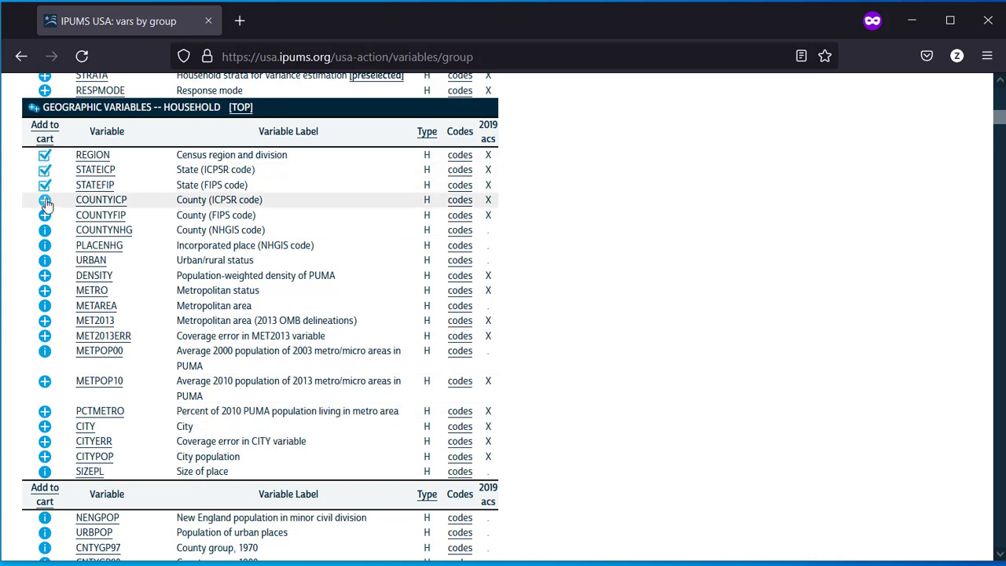
left_click(45, 215)
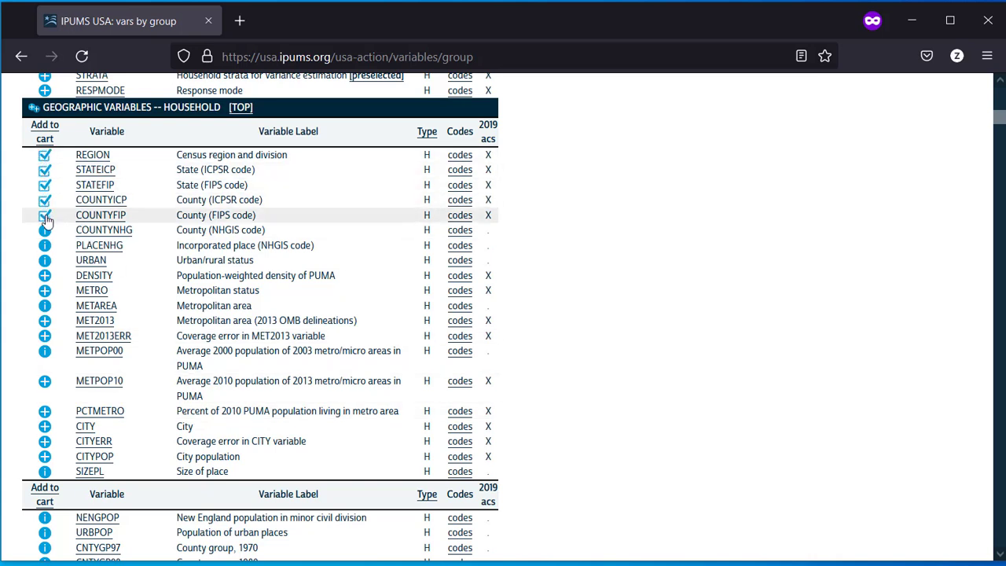
Step: Add the geographic variables DENSITY, METRO, MET2013, MET2013ERR, METPOP10, PCTMETRO, CITY, CITYERR and CITYPOP to the data cart
left_click(45, 290)
left_click(45, 320)
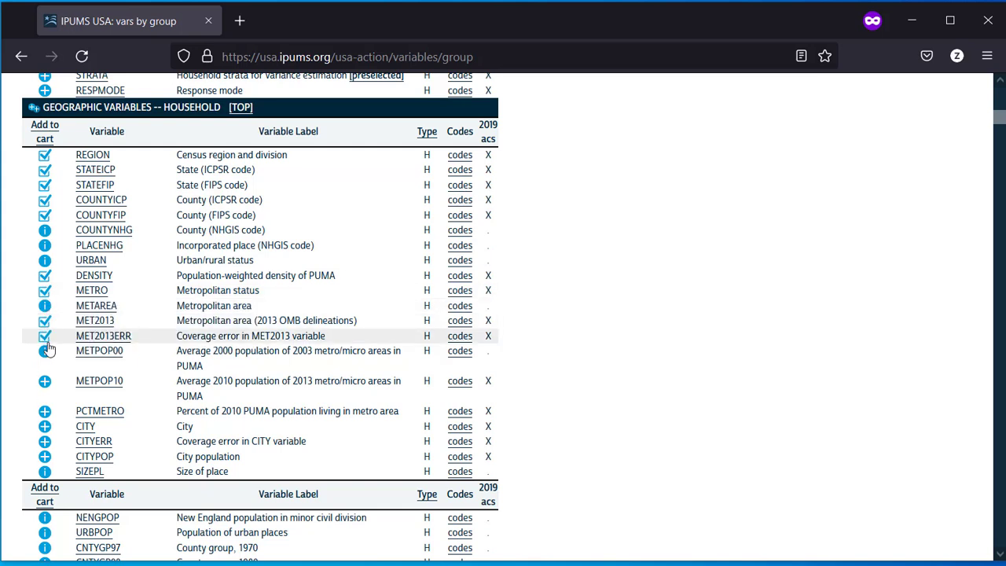
left_click(45, 382)
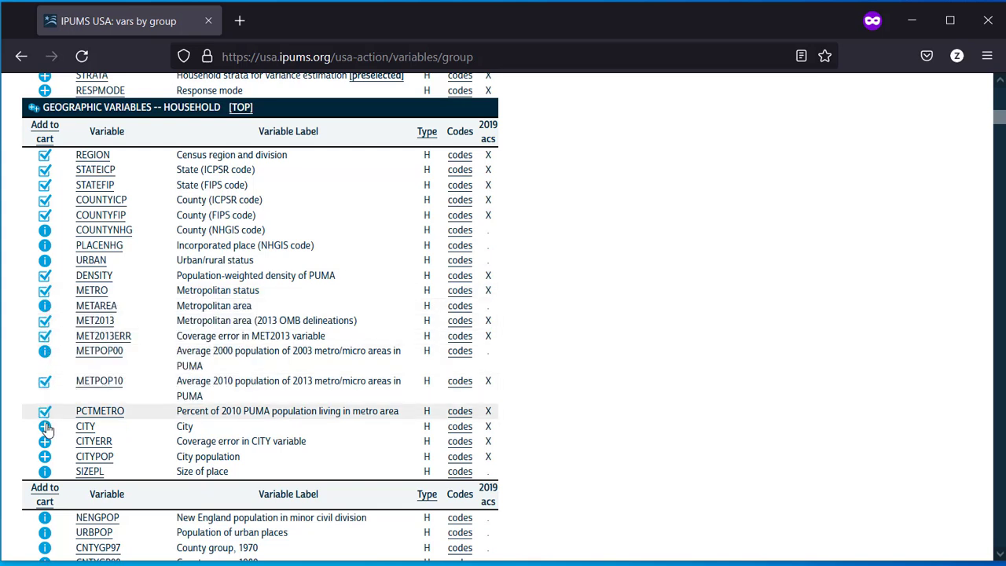
left_click(45, 427)
left_click(45, 441)
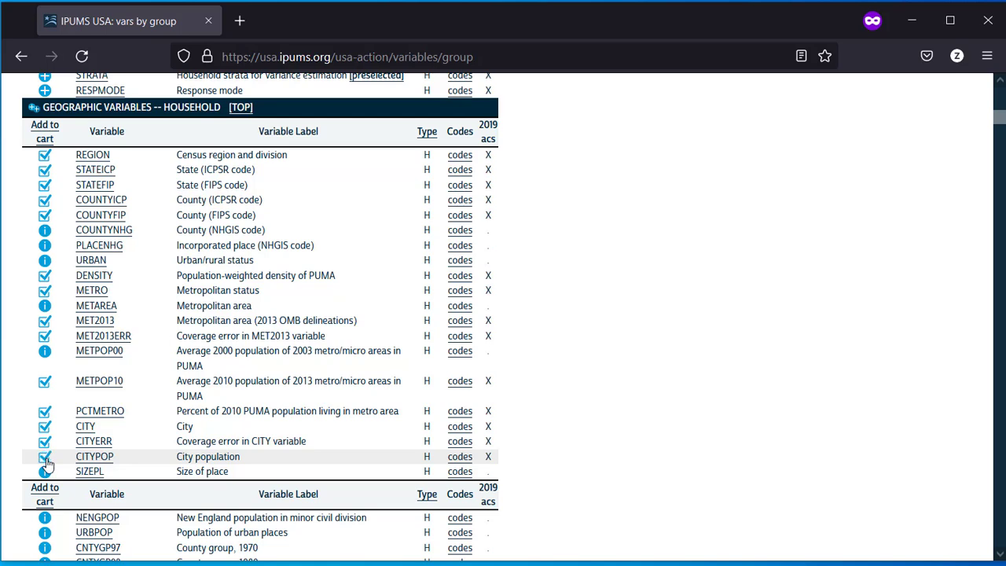
Step: Add the geographic variables PUMA, CPUMA0010 and HOMELAND to the data cart
scroll(143, 427, "down", 3)
scroll(174, 427, "down", 1)
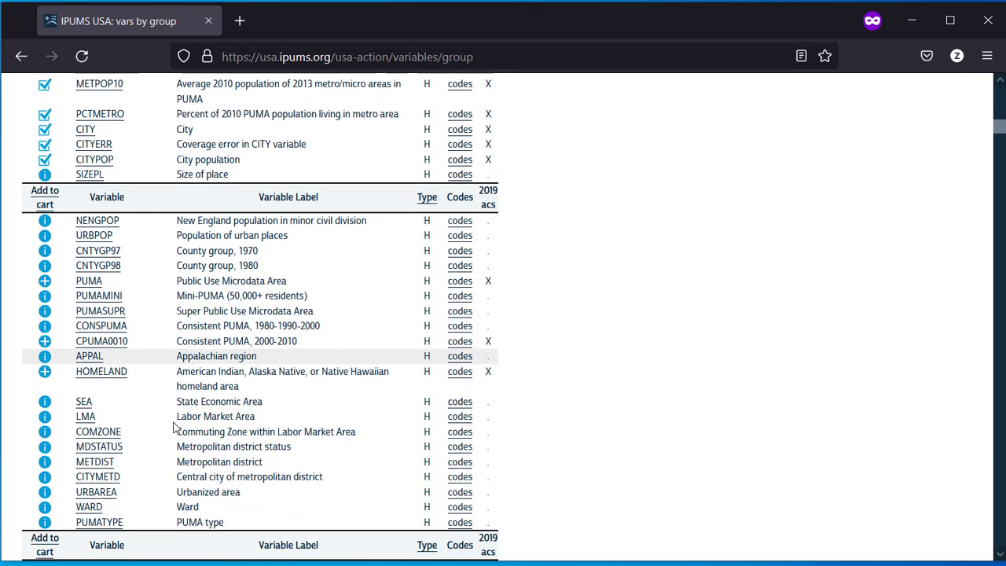
scroll(174, 427, "down", 1)
left_click(45, 264)
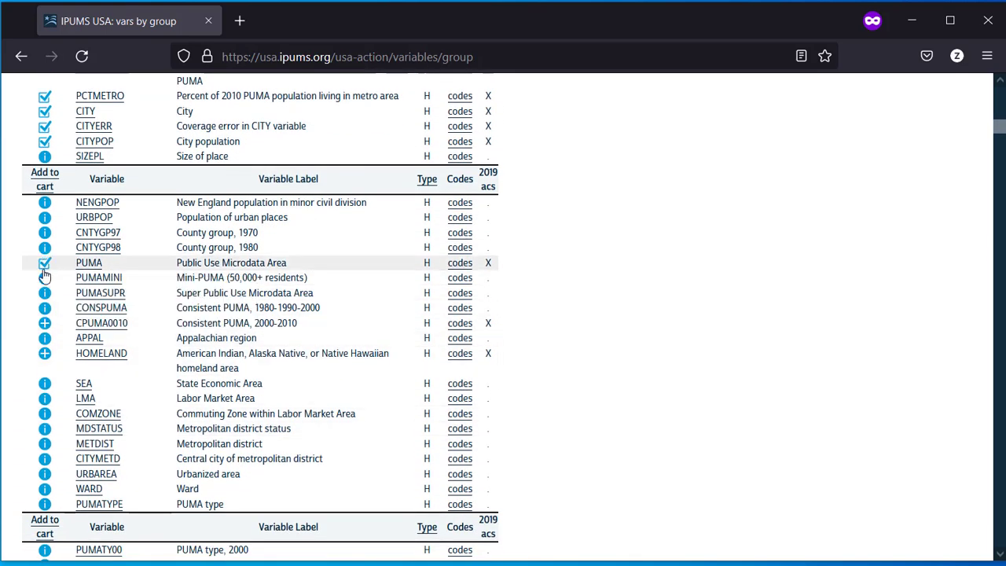
left_click(45, 323)
left_click(45, 353)
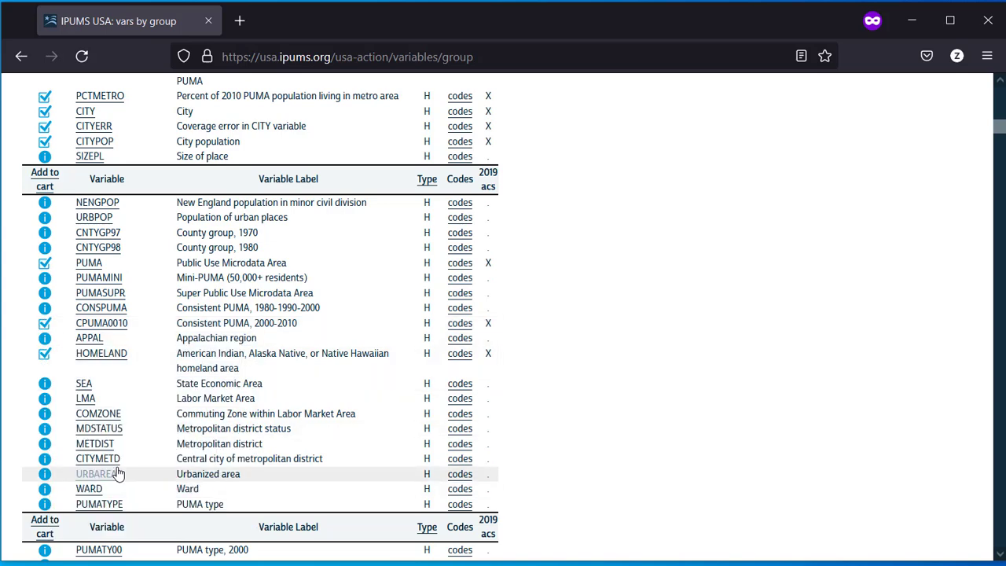
Step: Add the geographic variable CNTRY and the group quarters variables GQ and GQTYPE to the data cart
scroll(117, 472, "down", 5)
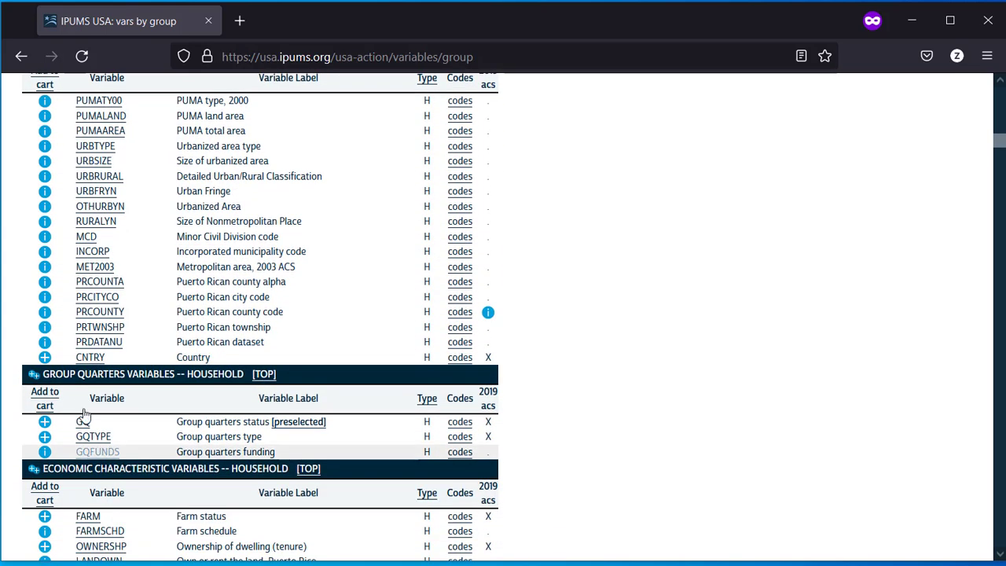
left_click(44, 357)
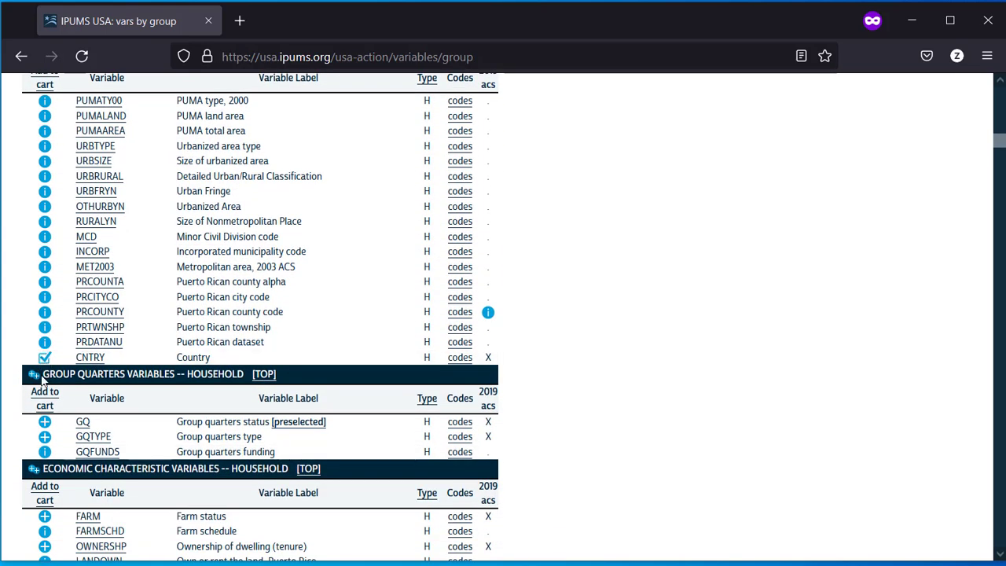
left_click(45, 422)
left_click(44, 436)
Step: Add FARM, OWNERSHP, MORTGAGE and all other available economic characteristic household variables to the data cart
scroll(149, 413, "down", 2)
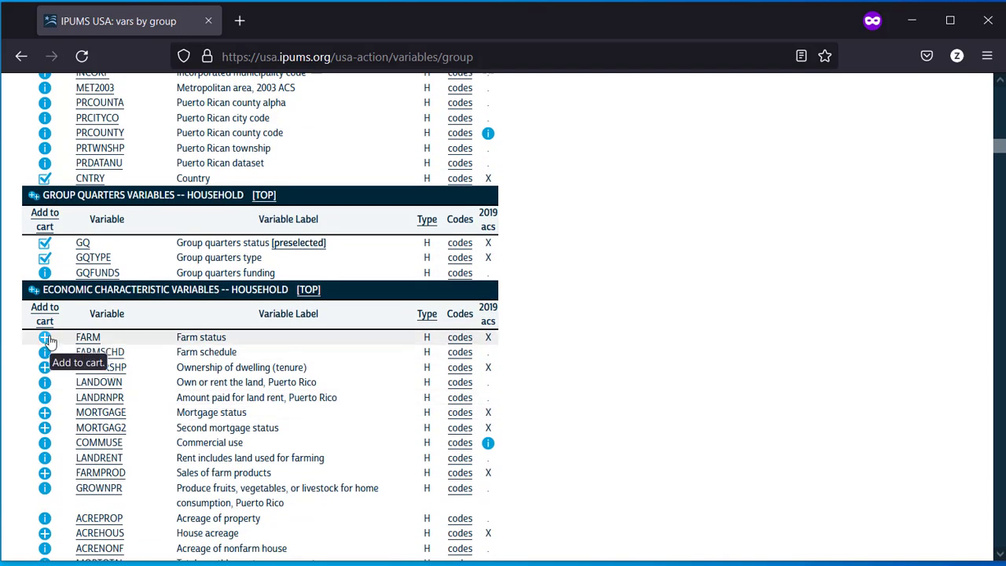
left_click(45, 337)
left_click(45, 412)
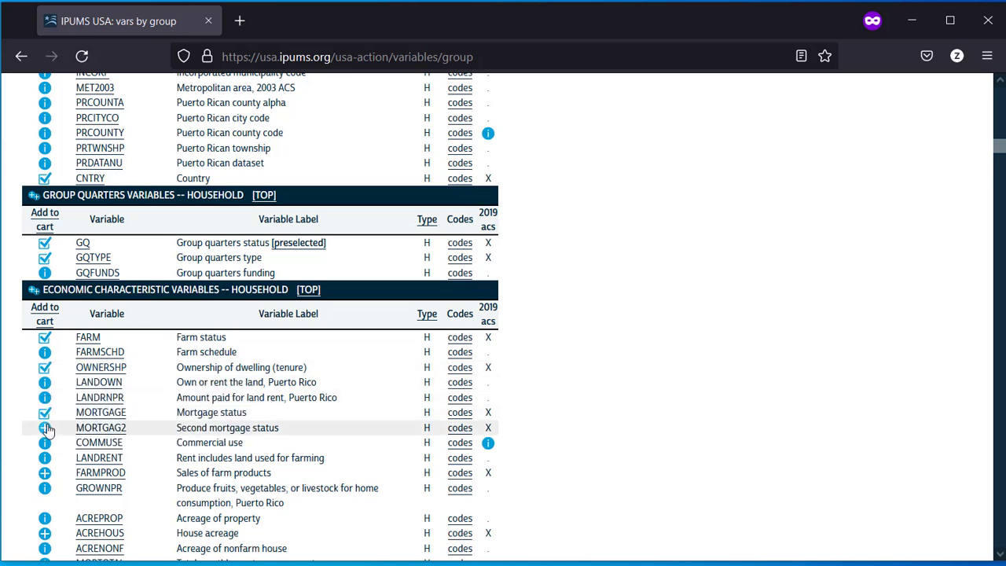
scroll(47, 478, "down", 3)
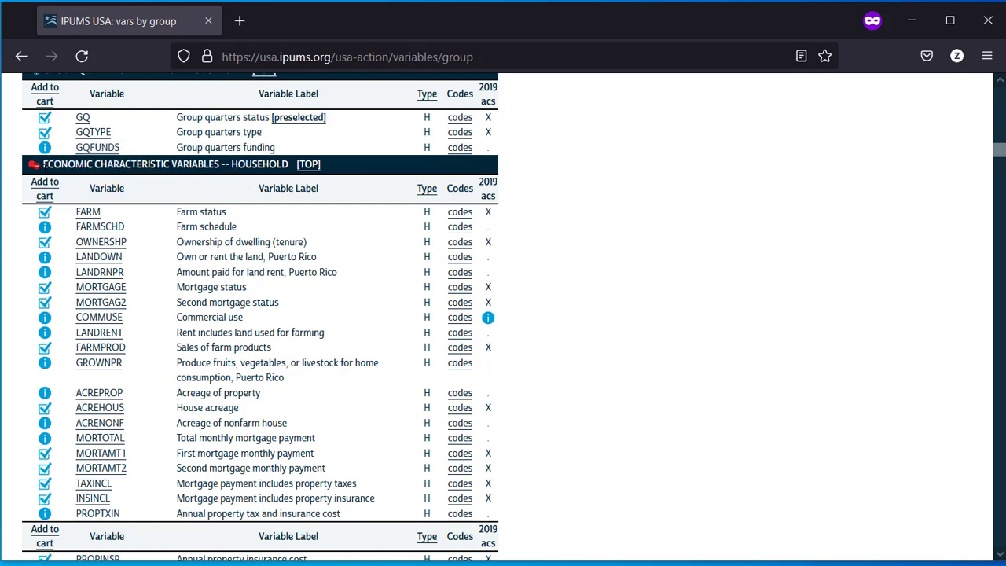
Step: Add the whole group of available dwelling characteristic household variables to the data cart
scroll(113, 359, "down", 4)
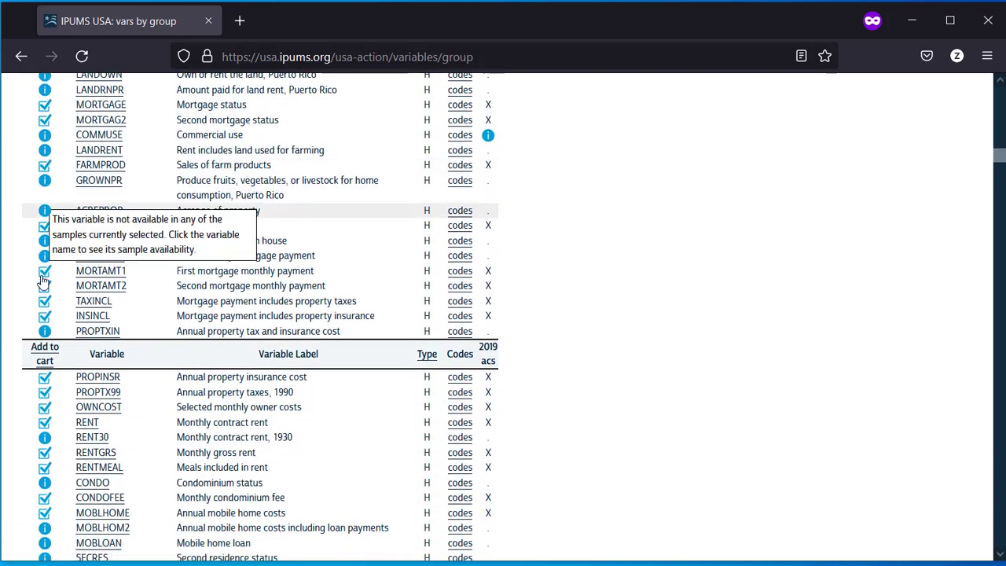
scroll(113, 360, "down", 10)
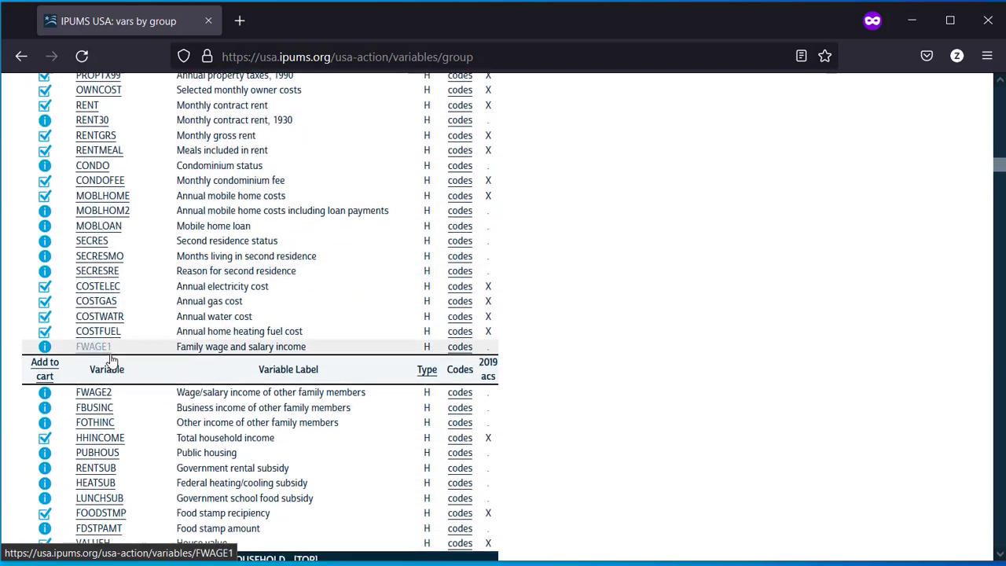
scroll(112, 360, "down", 6)
scroll(112, 360, "up", 2)
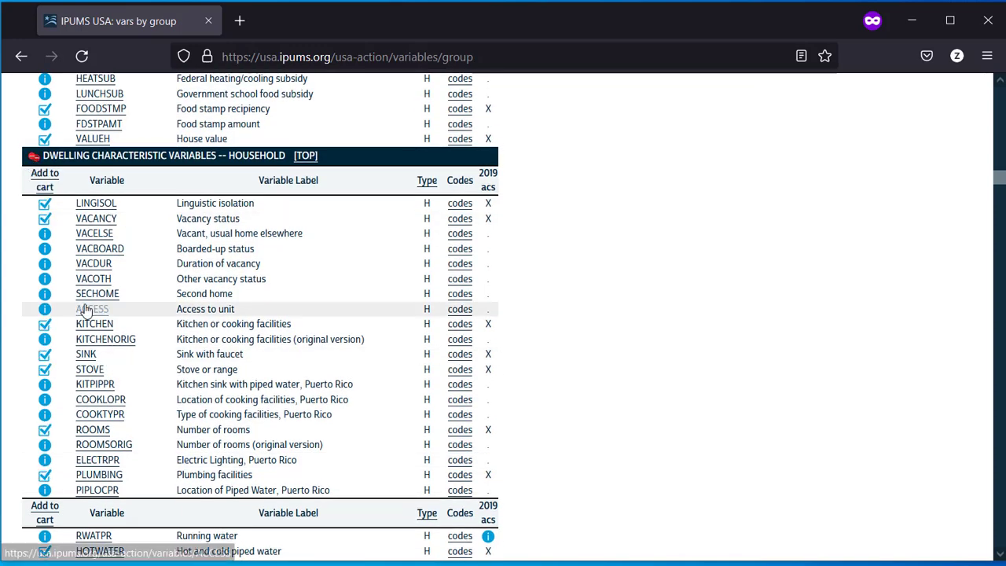
Step: Add the whole group of available appliances, mechanical and other household variables to the data cart
scroll(86, 308, "down", 15)
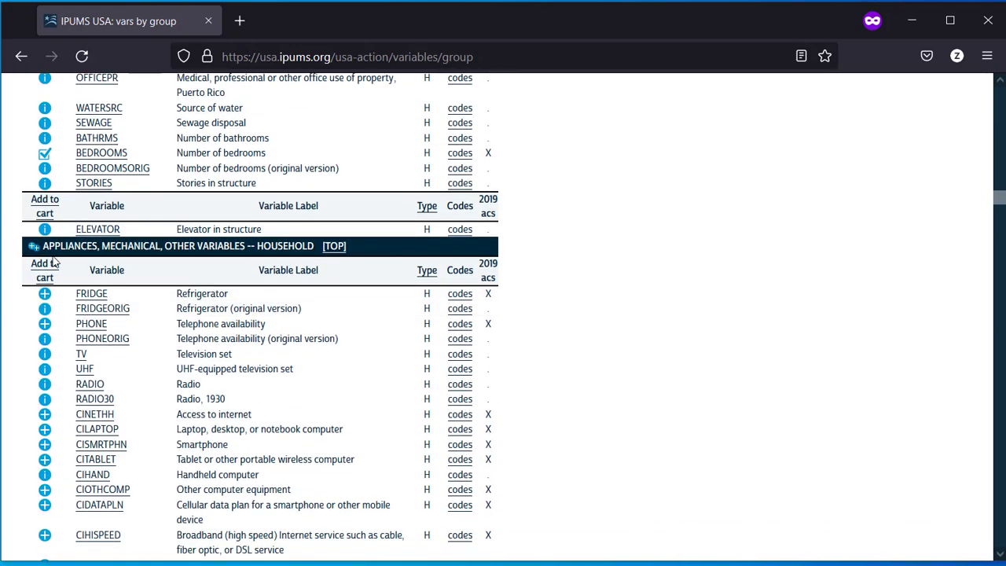
scroll(102, 348, "down", 10)
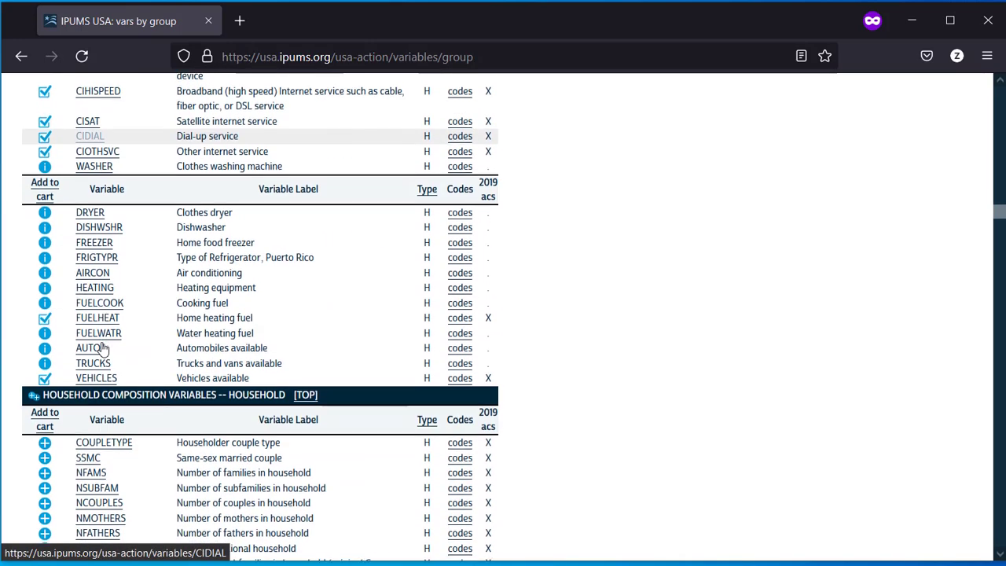
Step: Add the household composition, historical oversample and historical technical household variable groups to the data cart
left_click(33, 331)
scroll(34, 330, "down", 3)
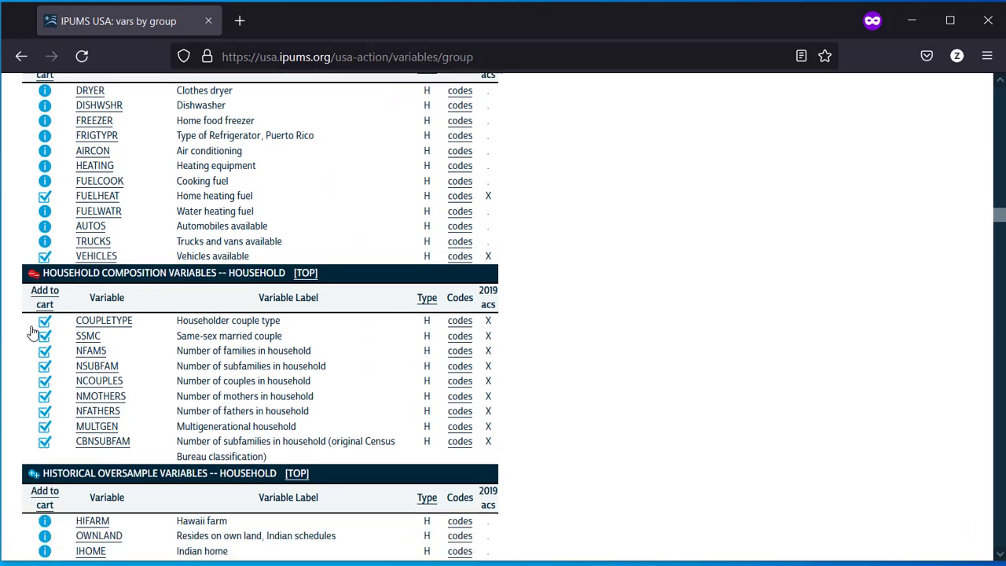
scroll(34, 395, "down", 1)
scroll(34, 395, "down", 3)
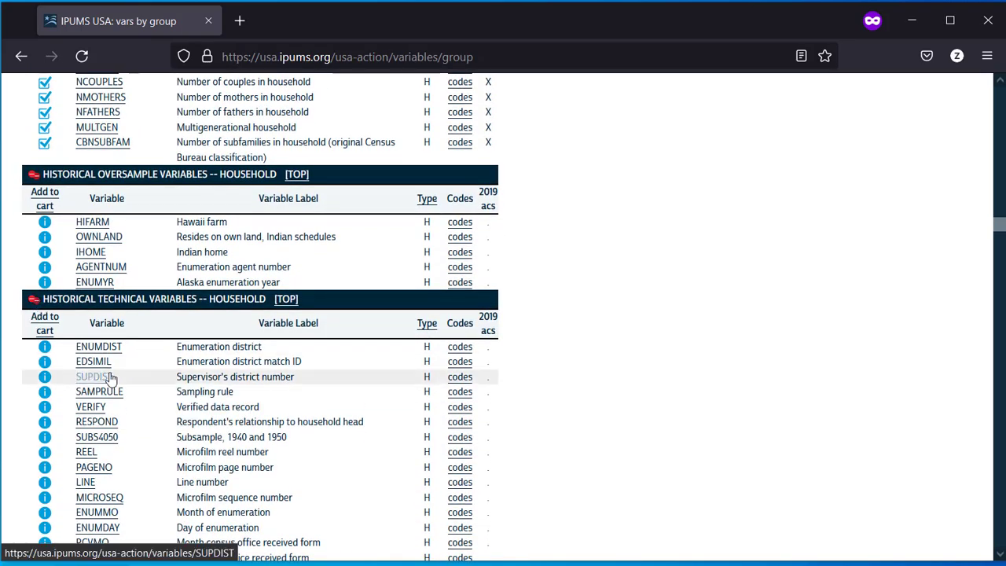
Step: Add the whole group of technical person variables to the data cart
scroll(110, 378, "down", 7)
scroll(85, 370, "down", 5)
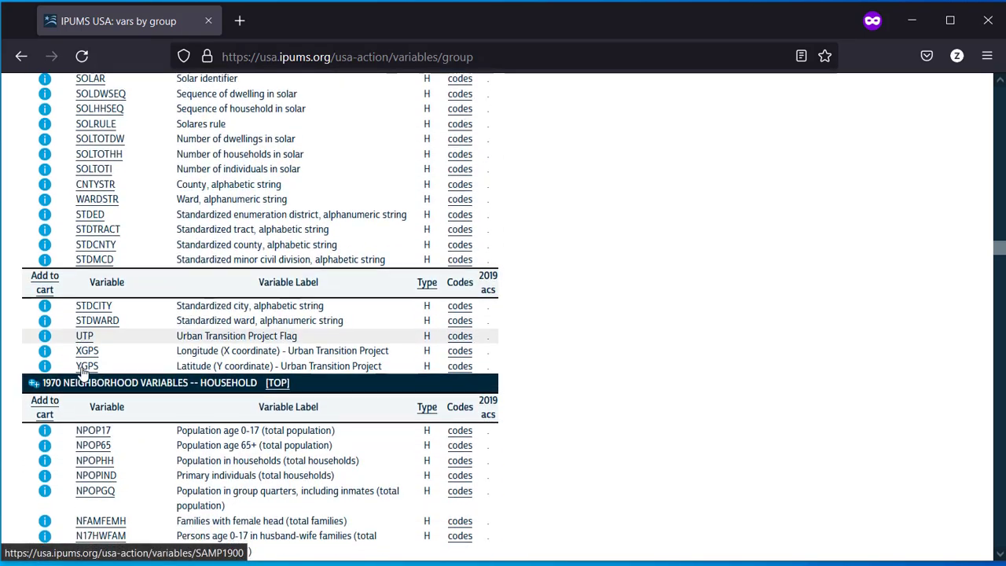
scroll(84, 372, "down", 3)
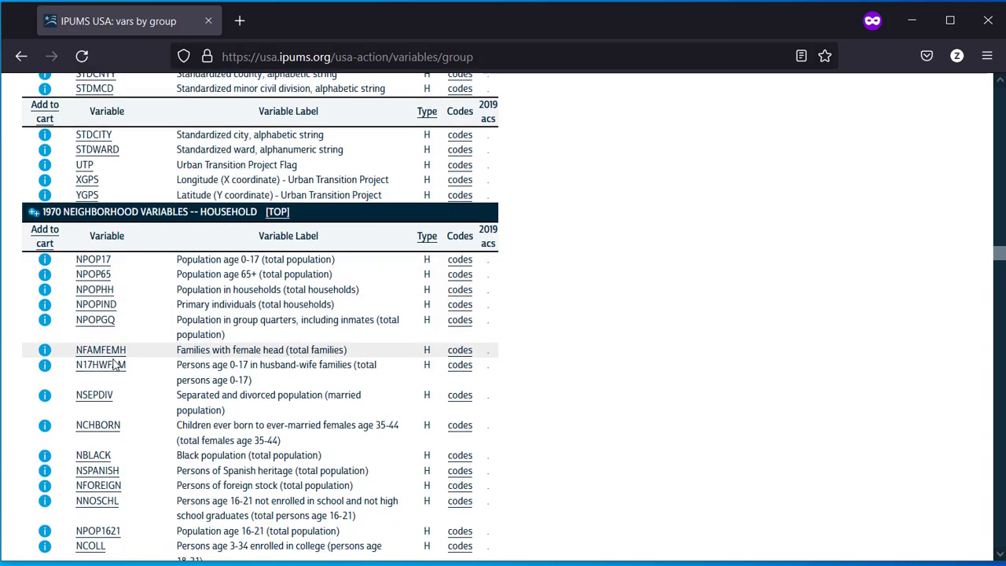
scroll(113, 364, "down", 18)
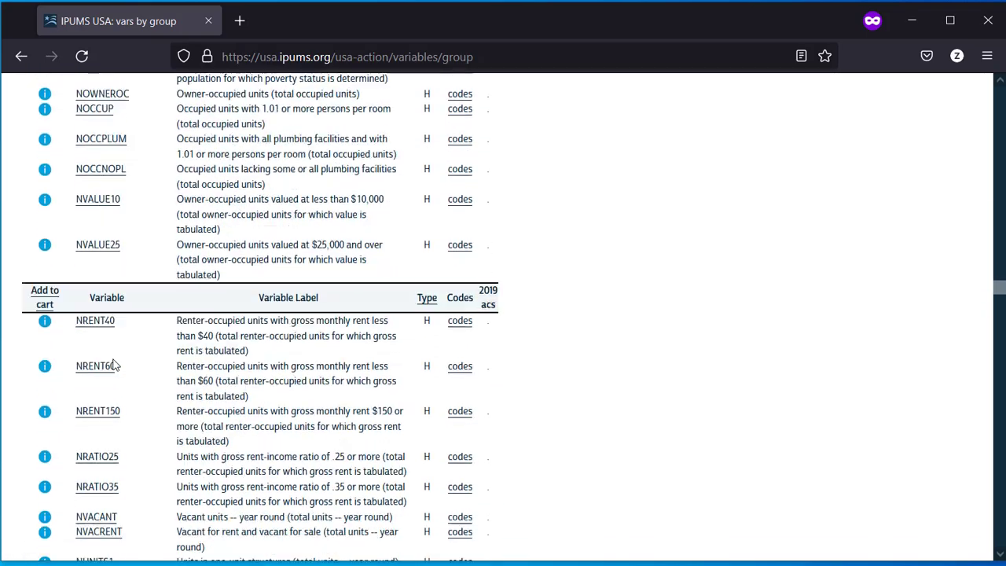
scroll(486, 451, "down", 9)
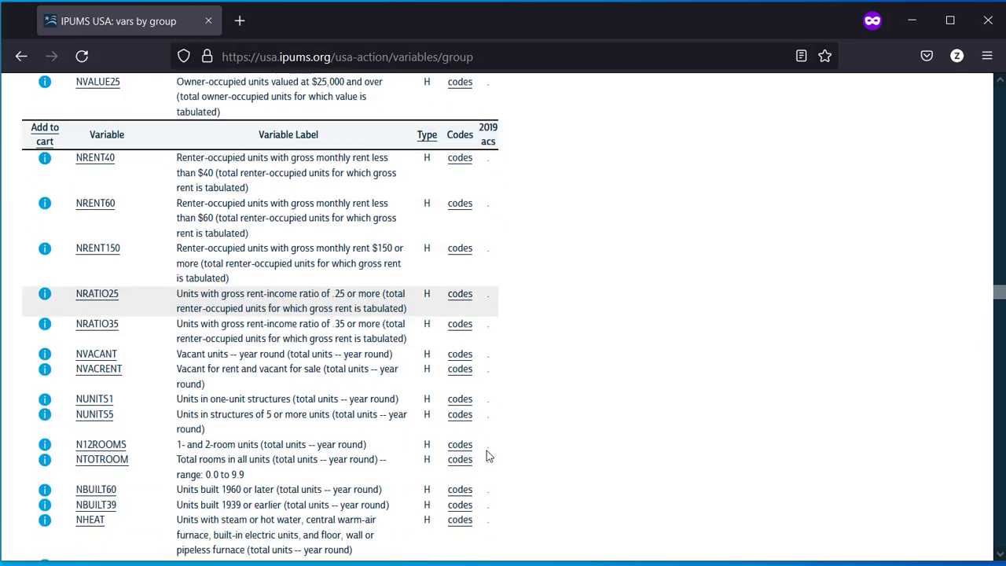
scroll(486, 455, "down", 5)
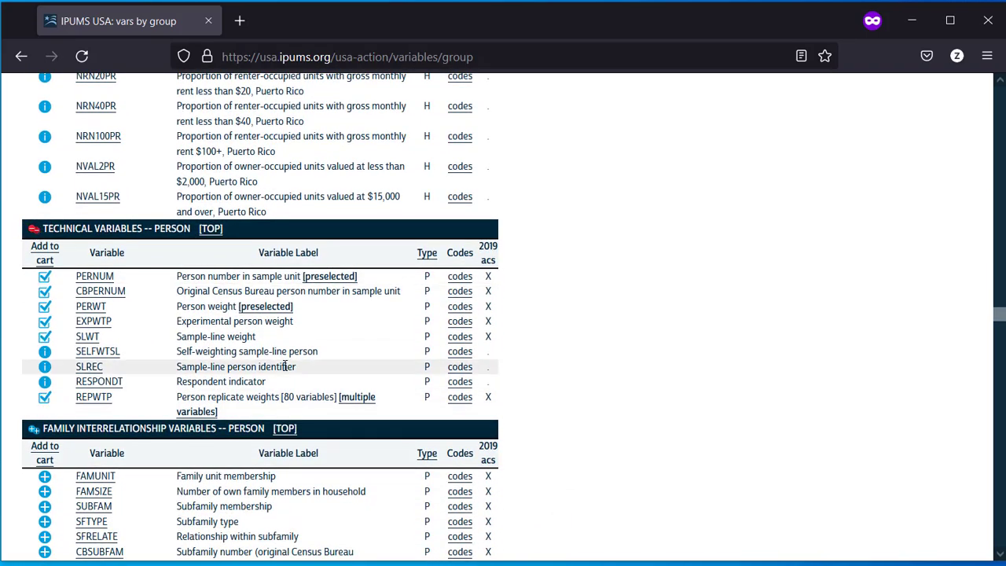
Step: Add the family interrelationship, demographic, and race, ethnicity and nativity person variable groups to the data cart
scroll(286, 366, "down", 3)
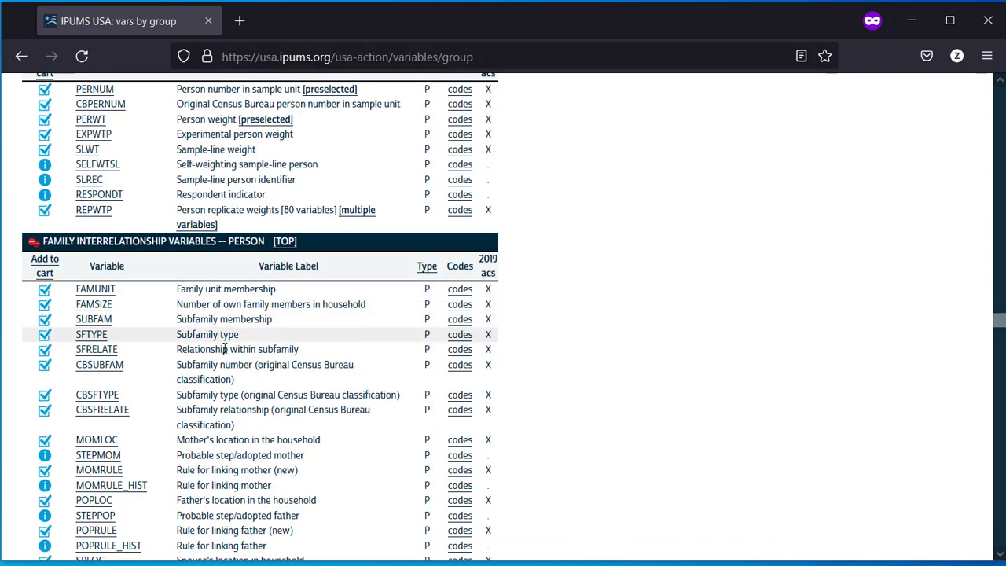
scroll(226, 349, "down", 10)
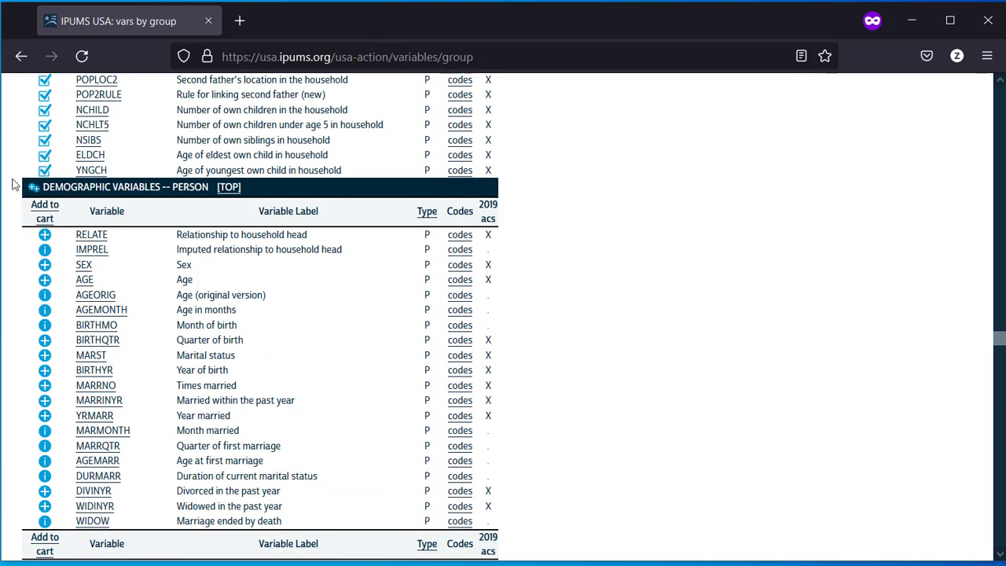
scroll(35, 191, "down", 6)
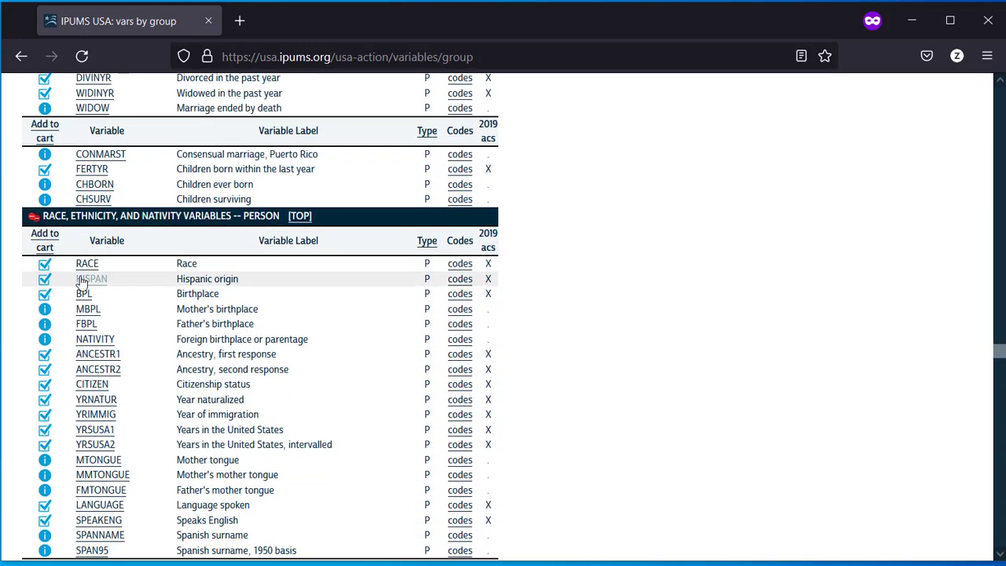
Step: Add the health insurance and education person variable groups to the data cart
scroll(82, 283, "down", 9)
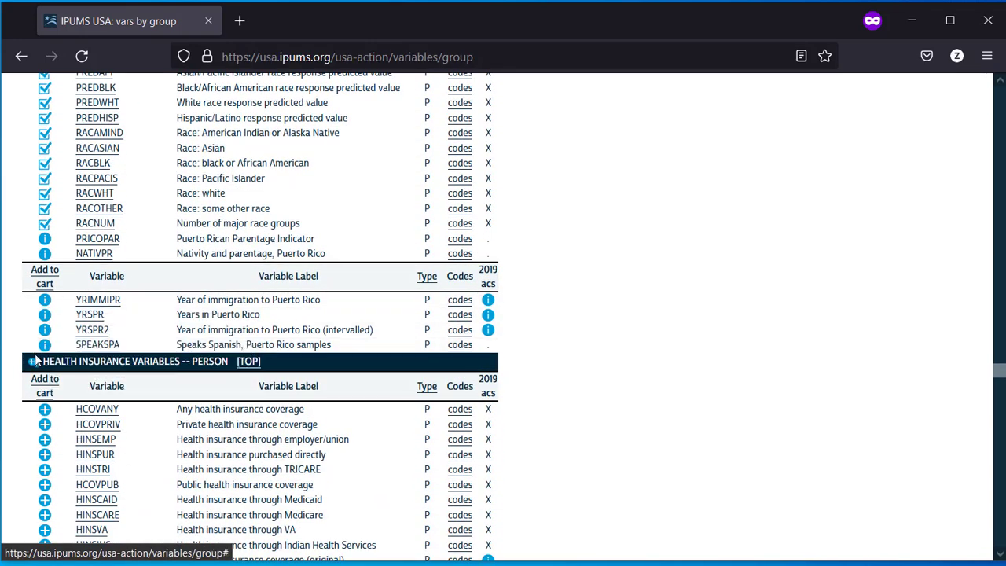
scroll(33, 367, "down", 9)
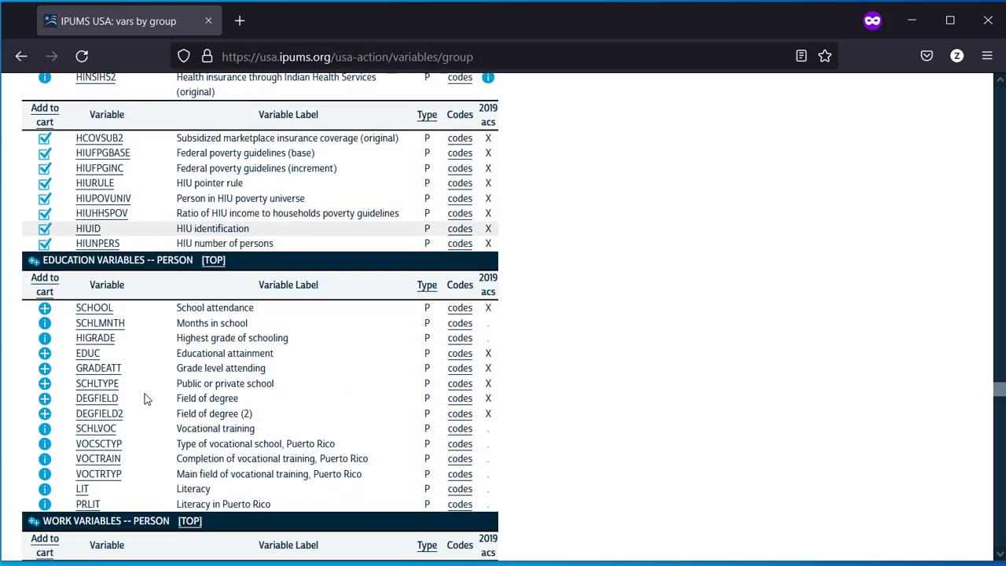
scroll(49, 271, "down", 3)
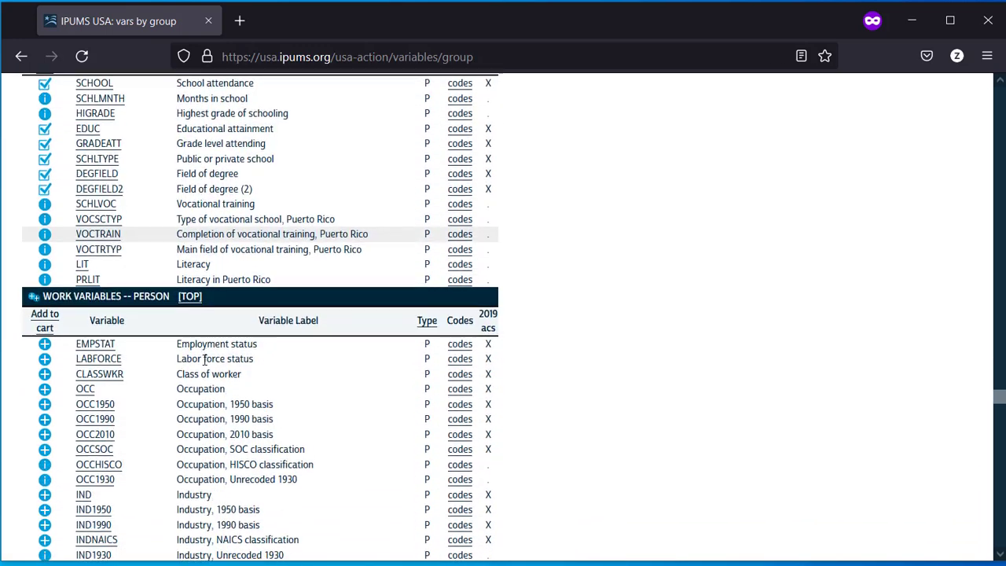
Step: Add the work, income, supplemental poverty measure and occupational standing person variable groups to the data cart
scroll(155, 355, "down", 11)
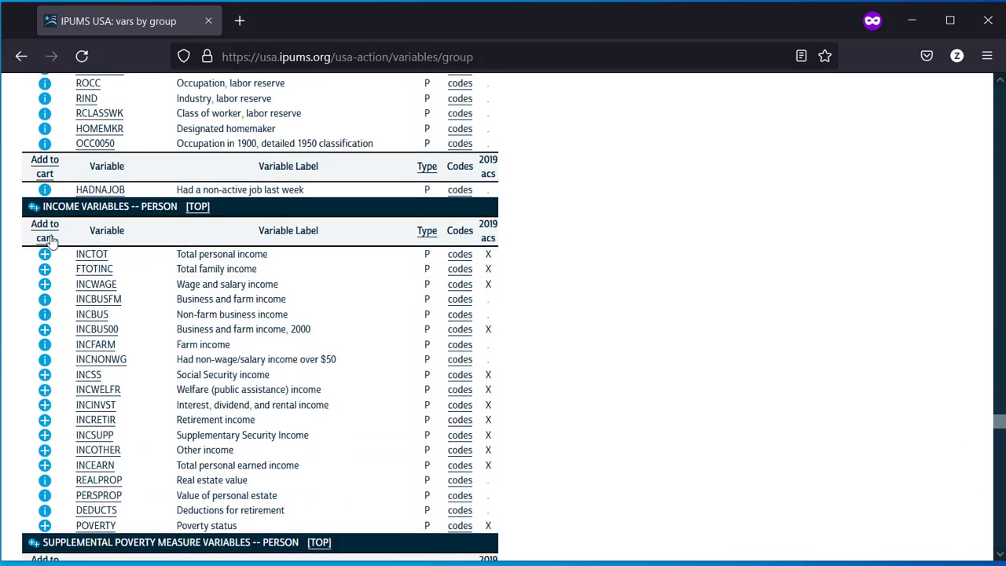
scroll(33, 211, "down", 6)
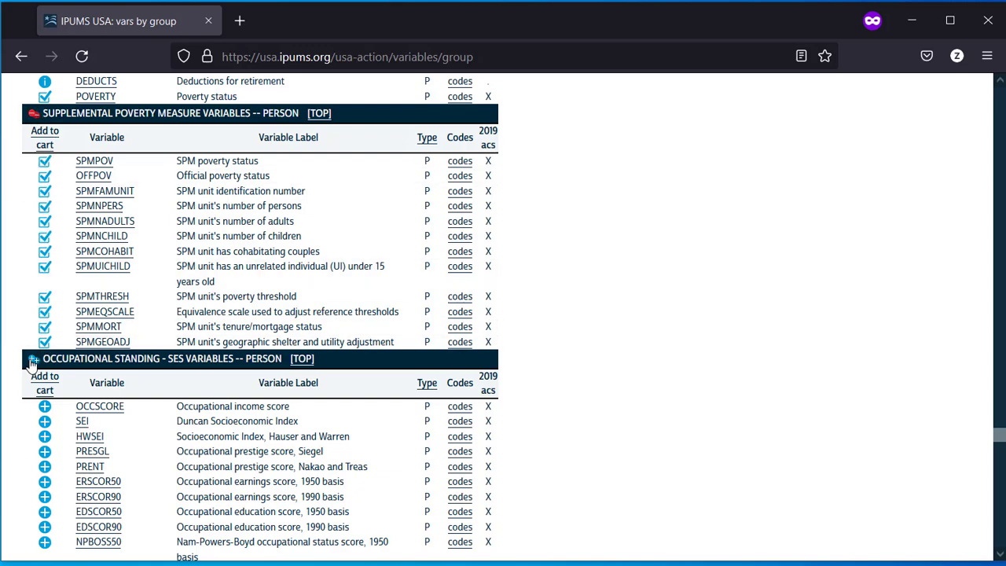
scroll(122, 405, "down", 5)
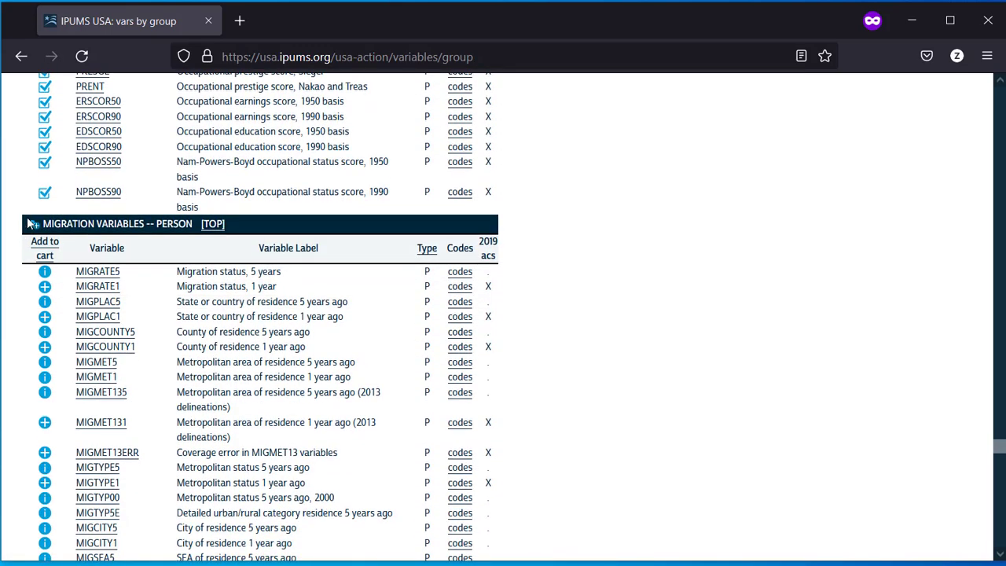
Step: Add the migration, activity five years ago and disability person variable groups to the data cart
scroll(129, 340, "down", 10)
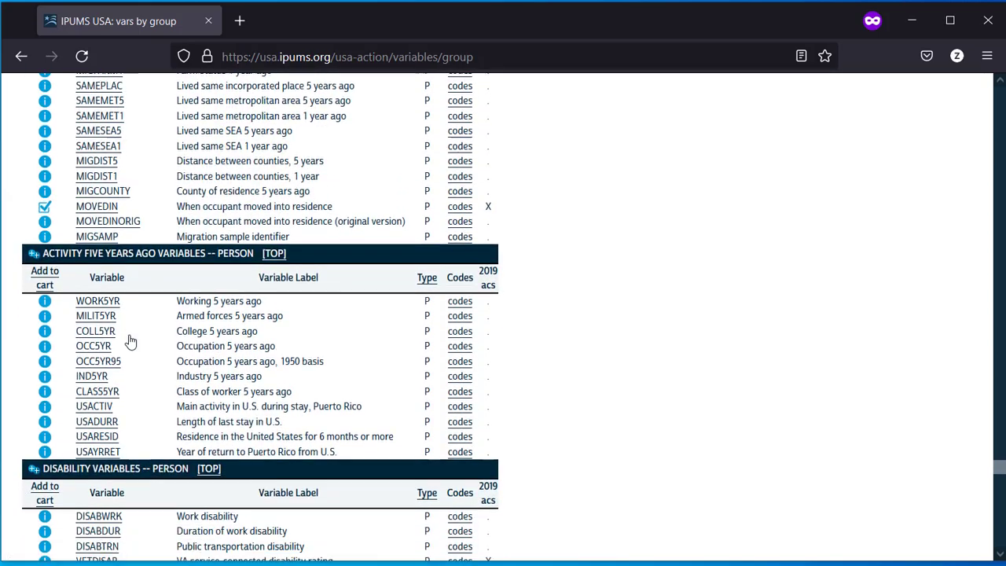
scroll(130, 340, "up", 3)
scroll(130, 340, "down", 1)
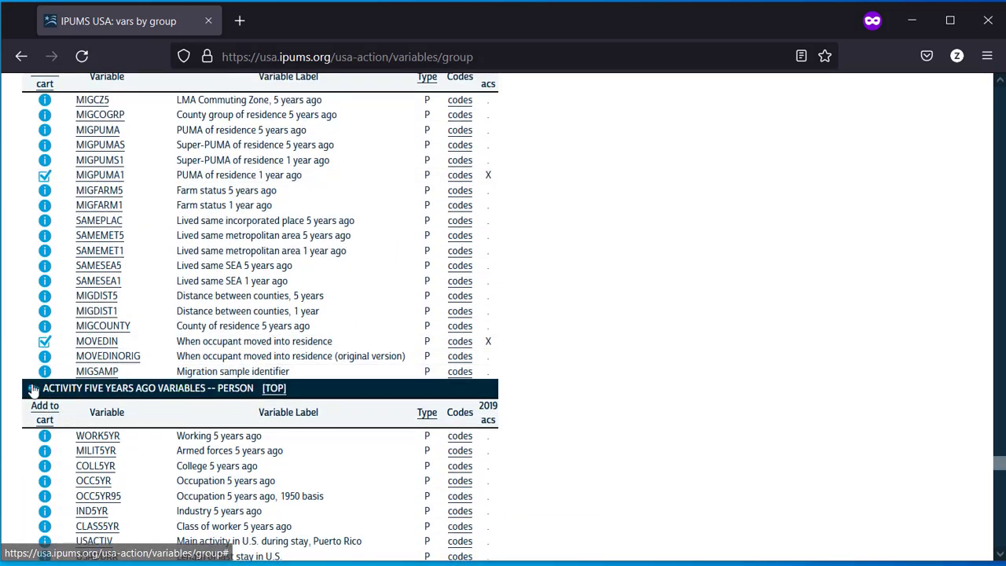
scroll(33, 393, "down", 2)
scroll(33, 394, "down", 3)
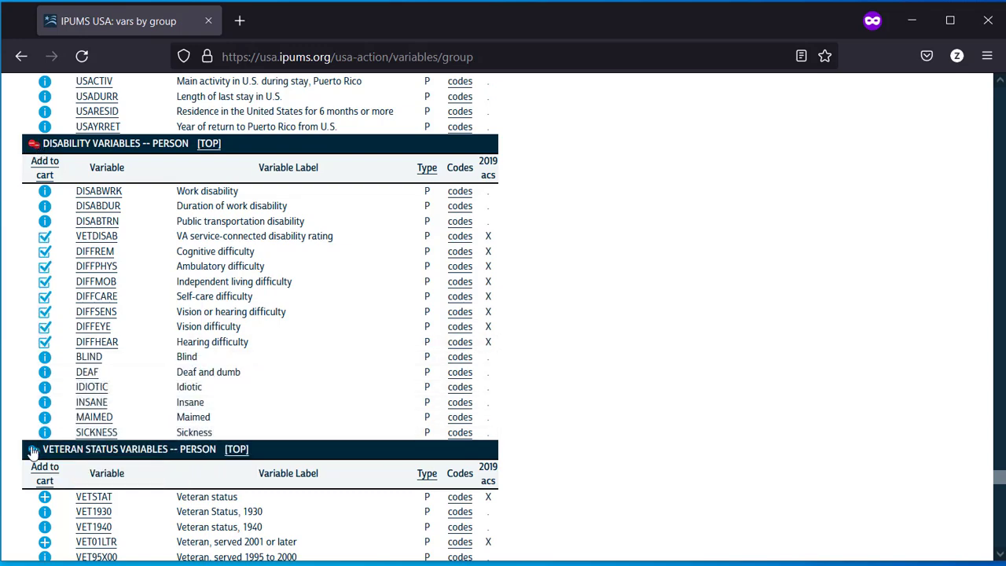
Step: Add the veteran status, place of work and travel time, and historical oversample person variable groups to the data cart
scroll(173, 379, "down", 6)
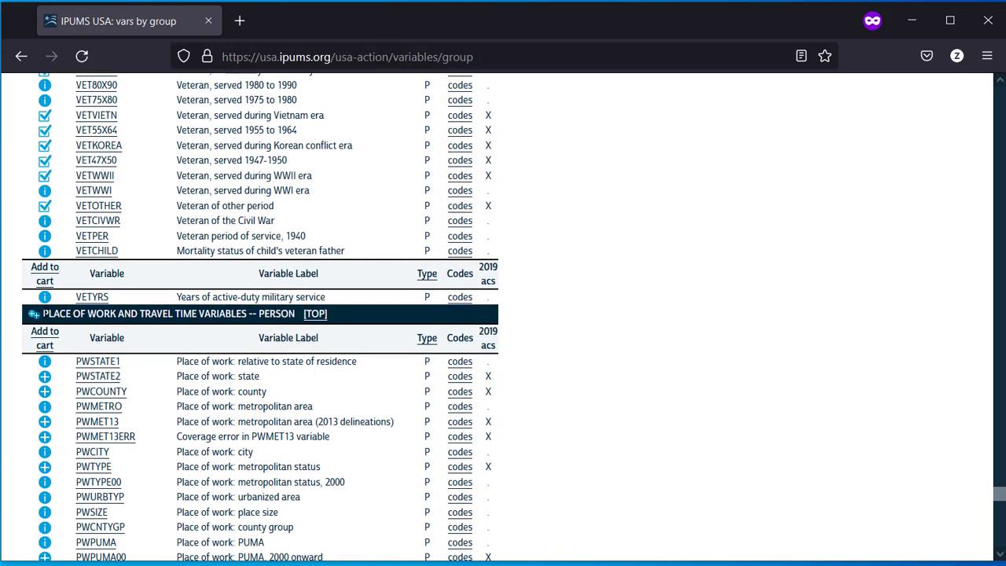
scroll(203, 389, "down", 6)
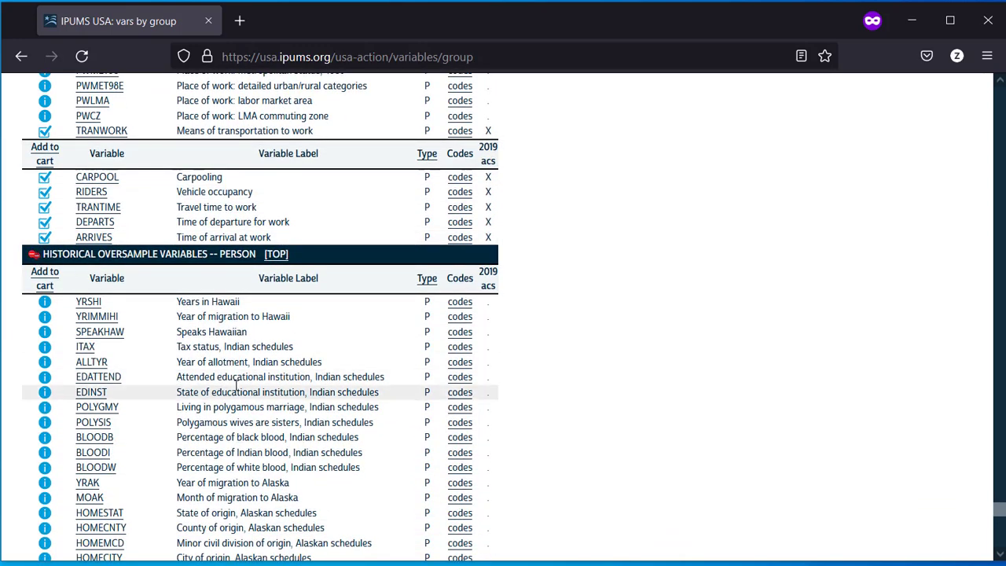
scroll(86, 96, "down", 5)
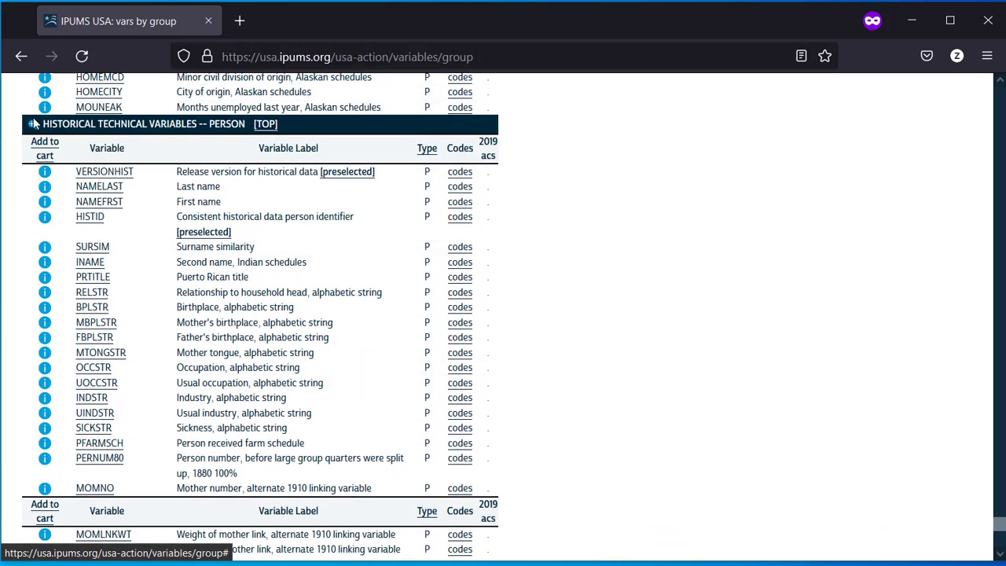
Step: Add the historical technical and other person variable groups to the data cart
scroll(332, 274, "down", 3)
scroll(332, 274, "down", 2)
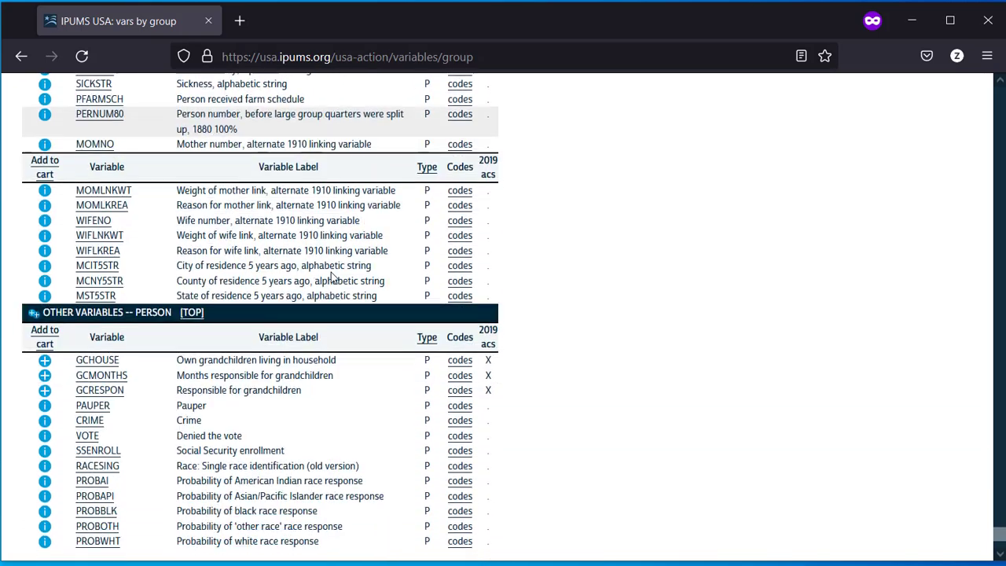
left_click(34, 296)
scroll(233, 413, "down", 2)
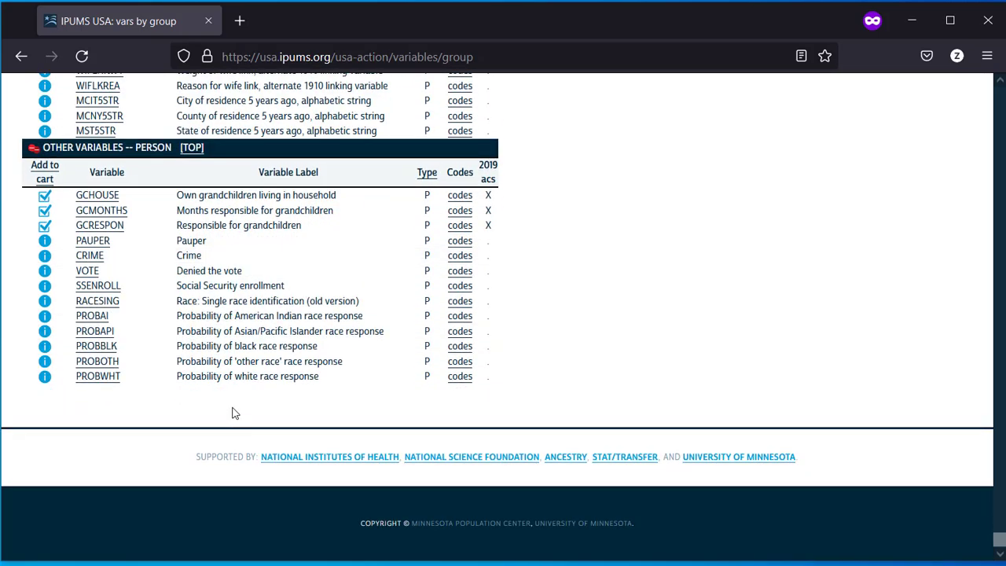
Step: Review the display options for the variable list and close them
scroll(707, 303, "up", 20)
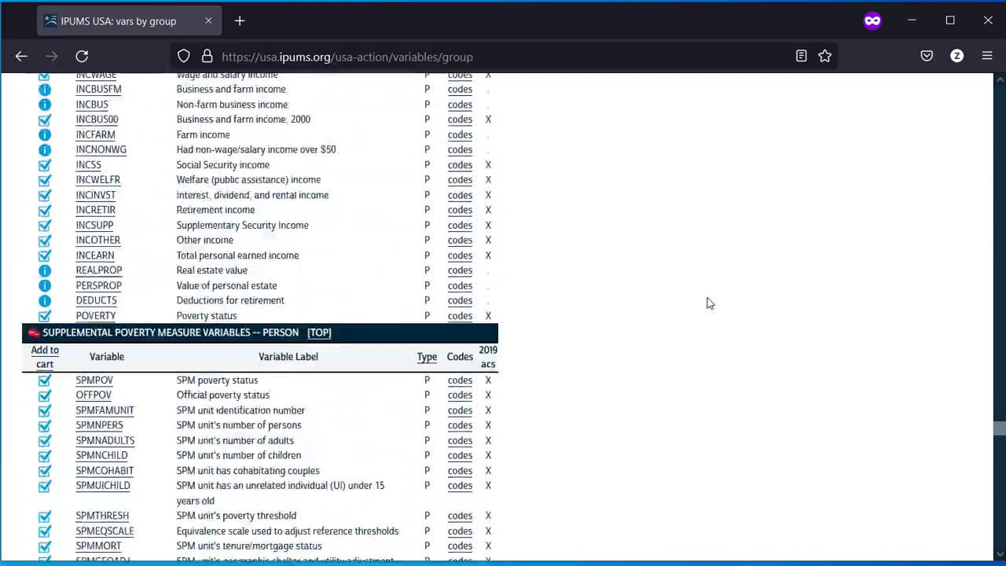
scroll(707, 303, "up", 20)
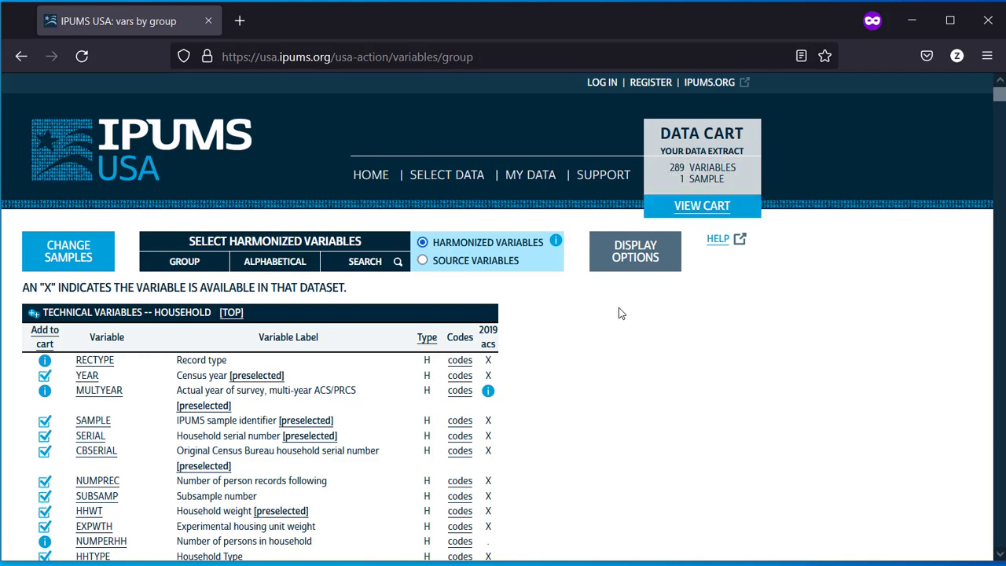
left_click(658, 265)
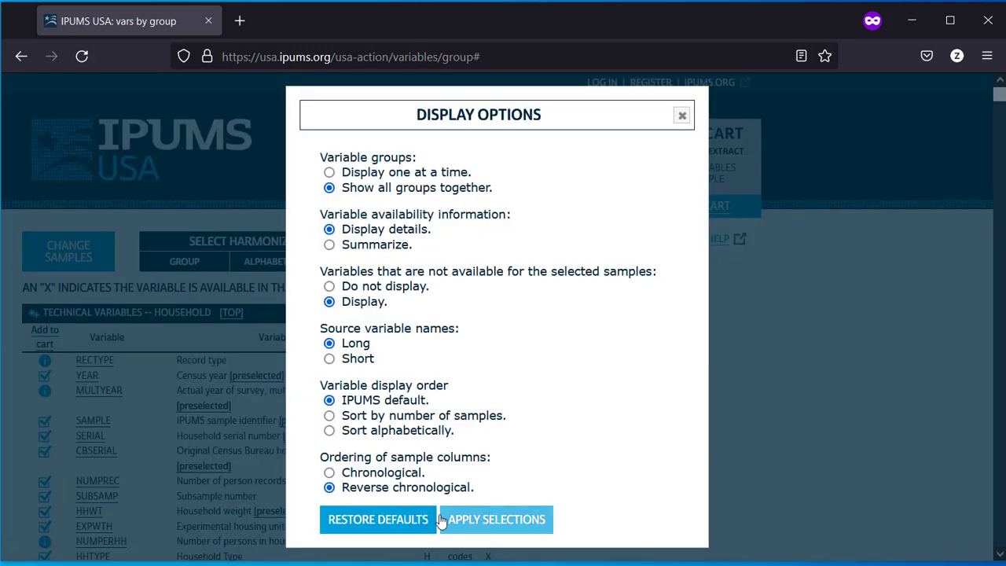
left_click(681, 112)
scroll(578, 393, "down", 1)
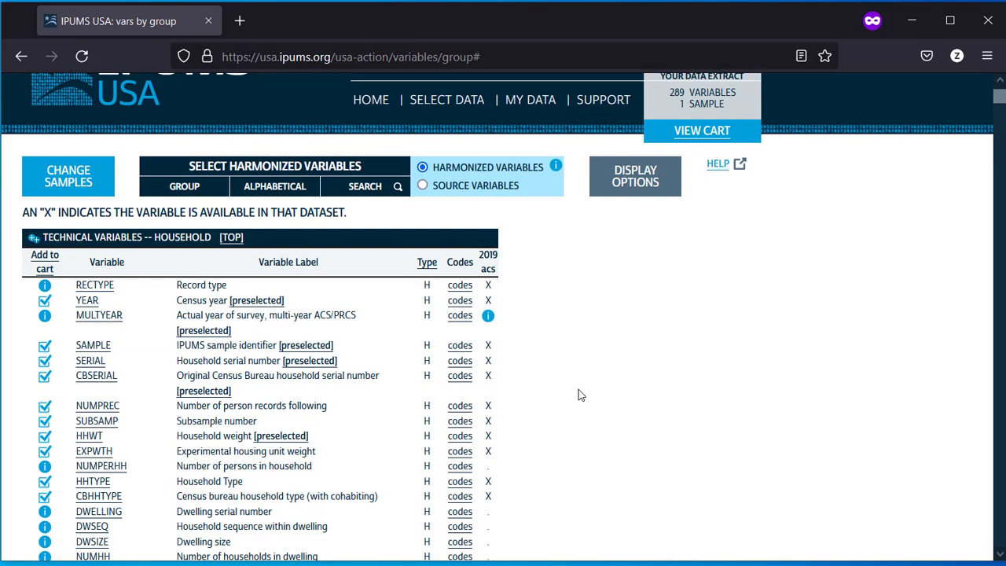
Step: Open the data cart and review the variables selected for the 2019 ACS sample
scroll(578, 392, "up", 1)
scroll(579, 396, "down", 2)
scroll(578, 394, "up", 2)
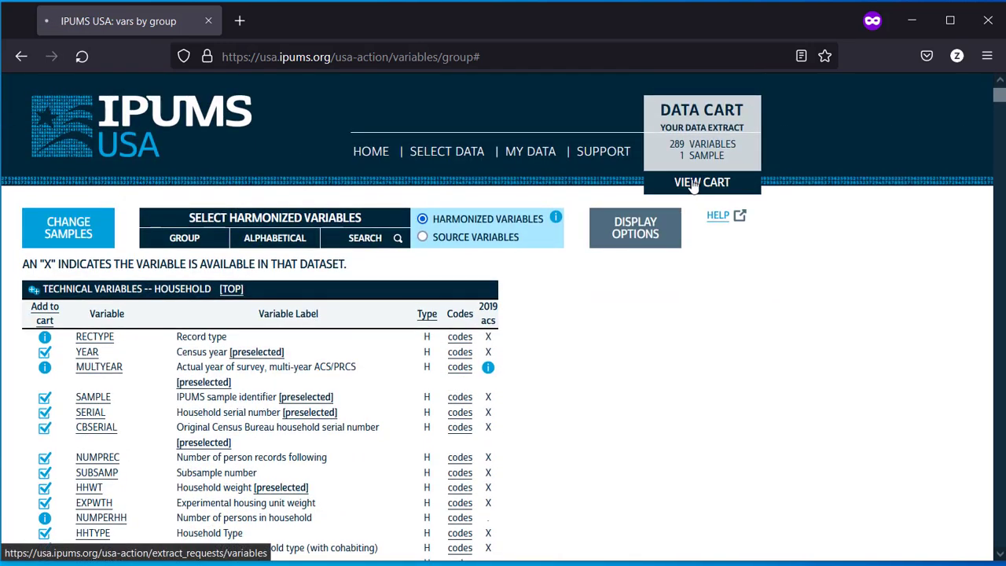
left_click(693, 183)
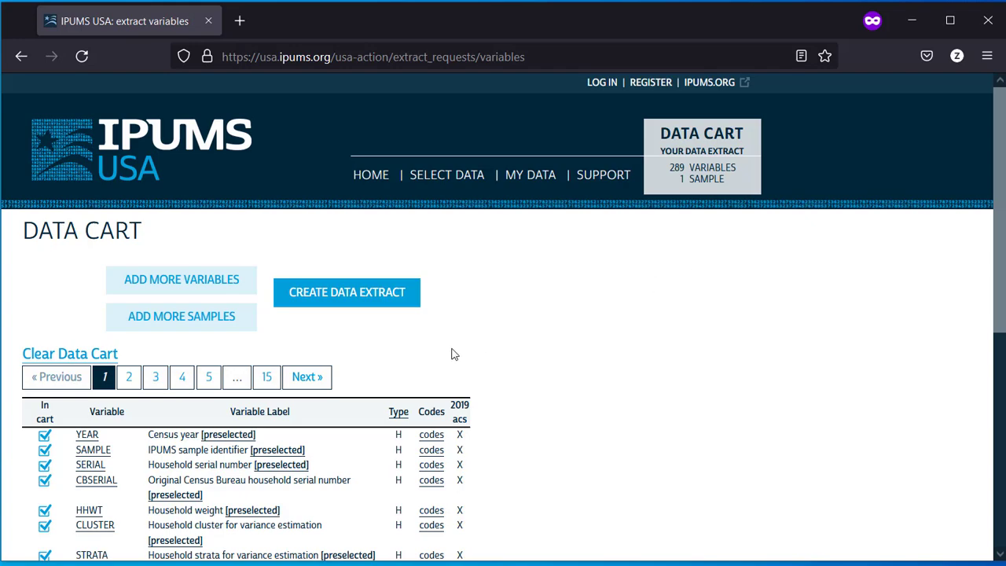
scroll(451, 353, "down", 4)
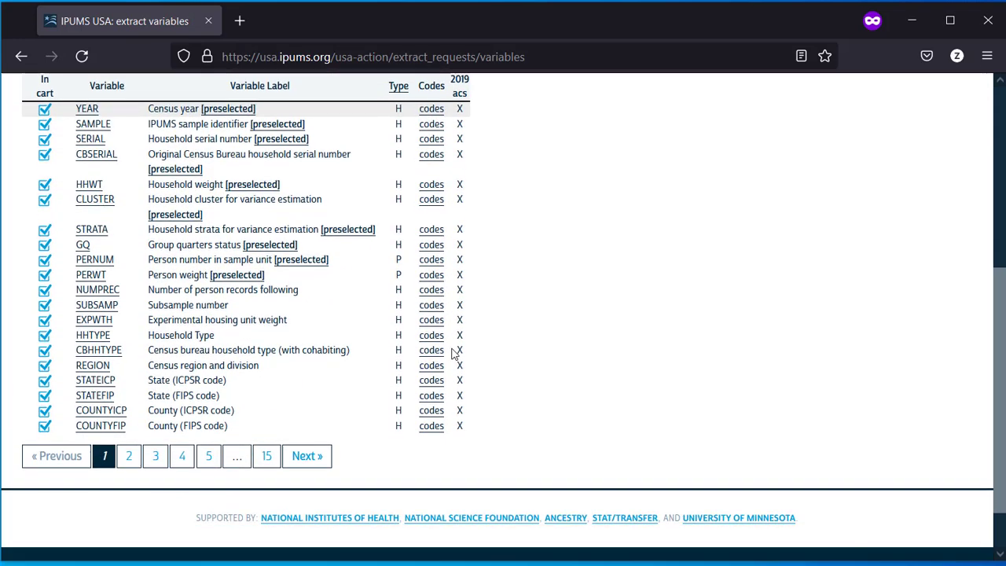
scroll(455, 354, "up", 3)
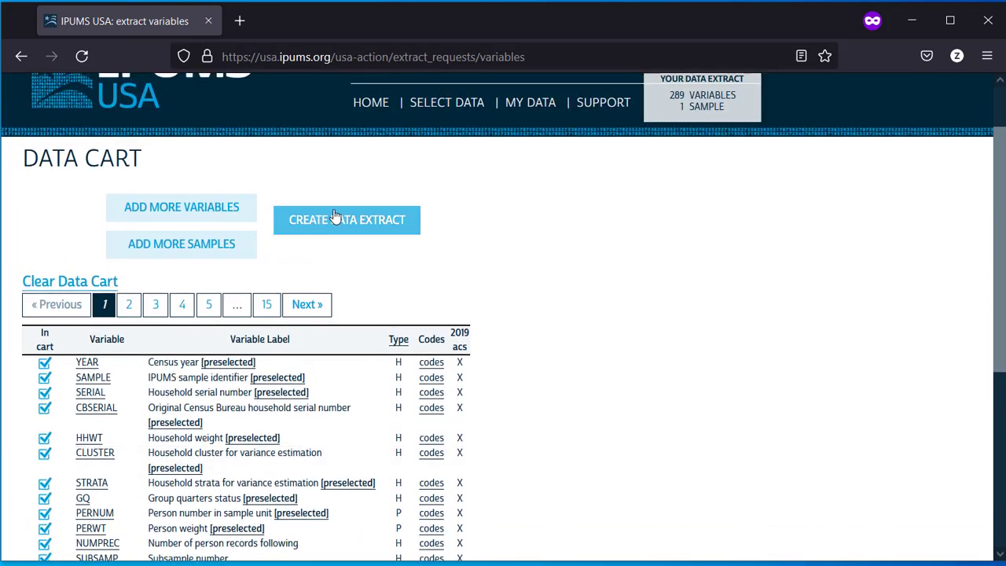
Step: Create the data extract from the cart and include data quality flags for all variables
left_click(365, 221)
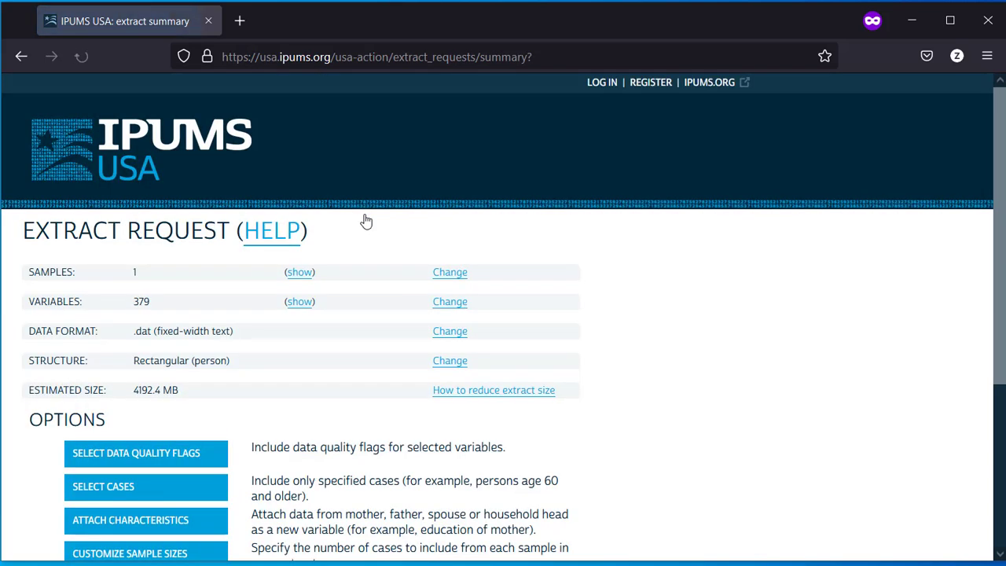
scroll(532, 422, "down", 2)
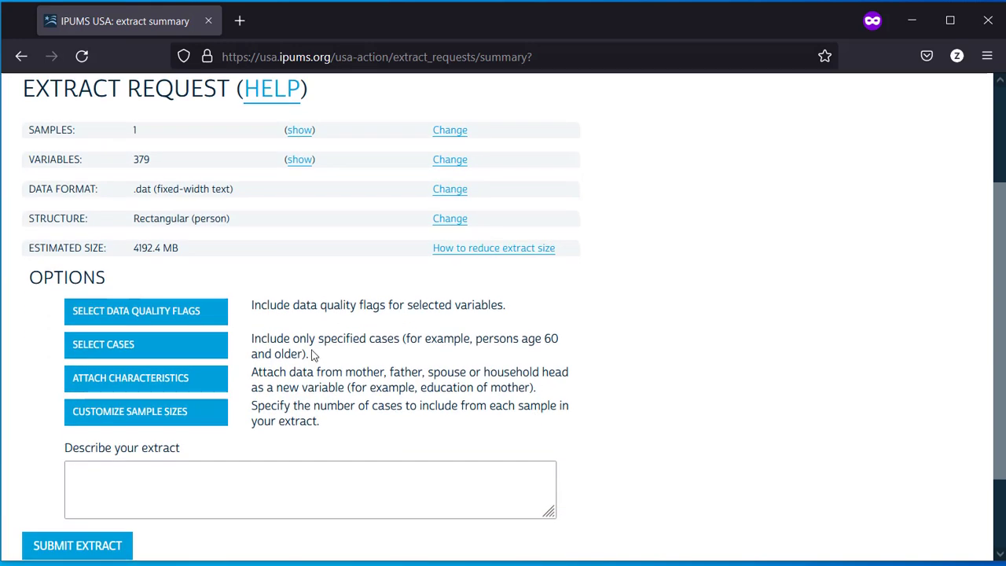
left_click(161, 311)
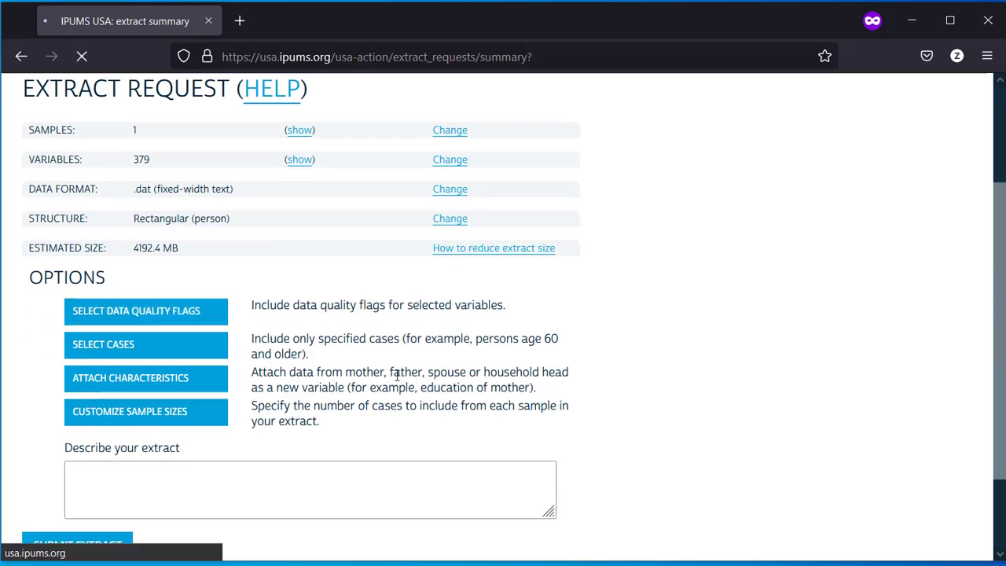
scroll(546, 324, "down", 2)
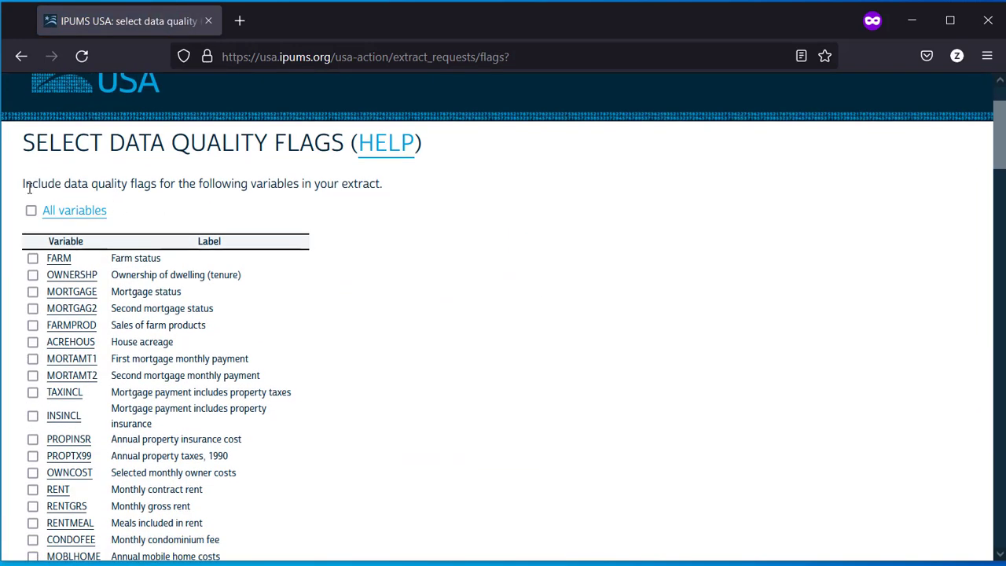
left_click(31, 210)
scroll(87, 295, "down", 8)
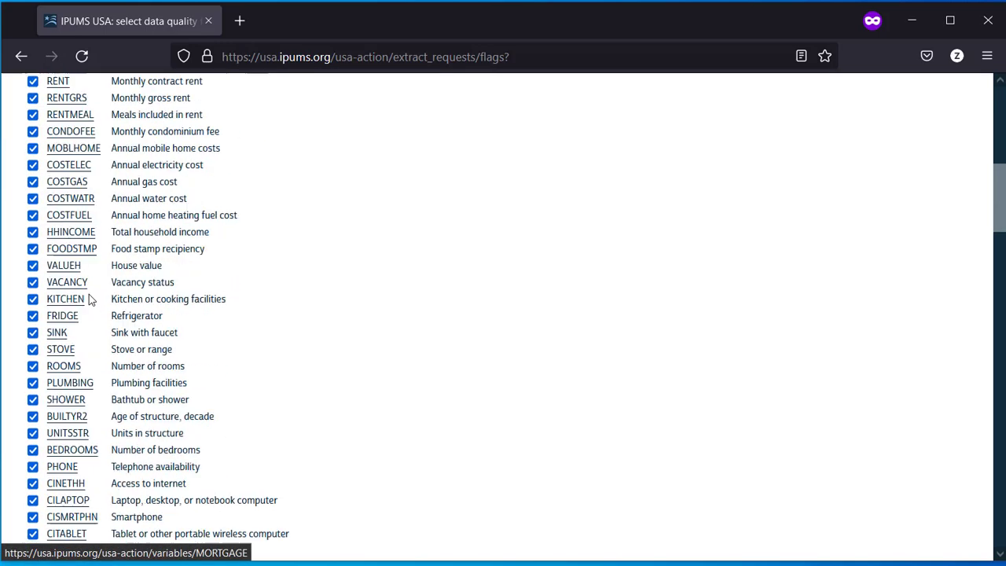
scroll(89, 297, "down", 20)
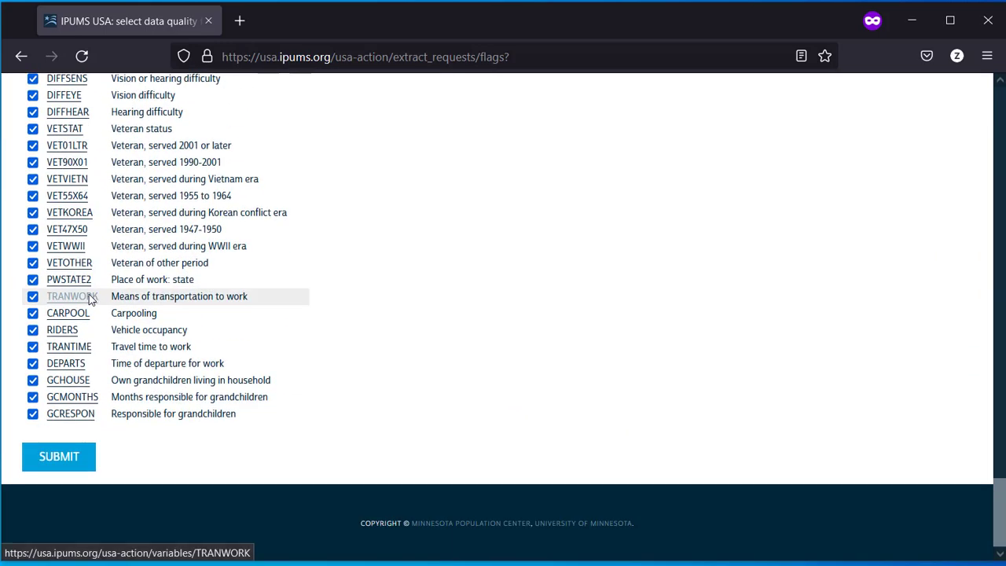
left_click(59, 456)
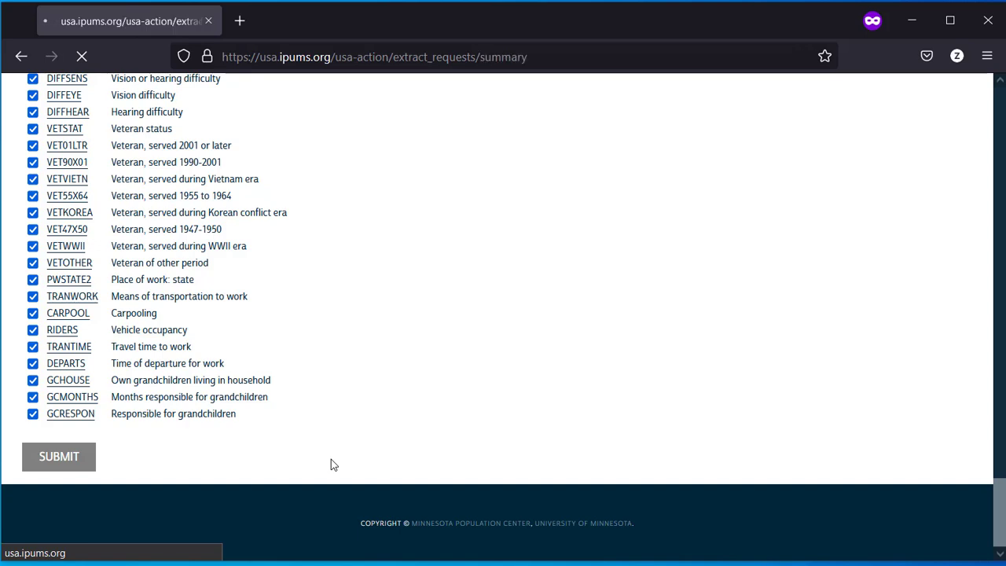
Step: Customize the 2019 ACS sample size to 25 thousand households, recalculate the extract size and submit the change
scroll(523, 440, "down", 2)
scroll(524, 444, "down", 1)
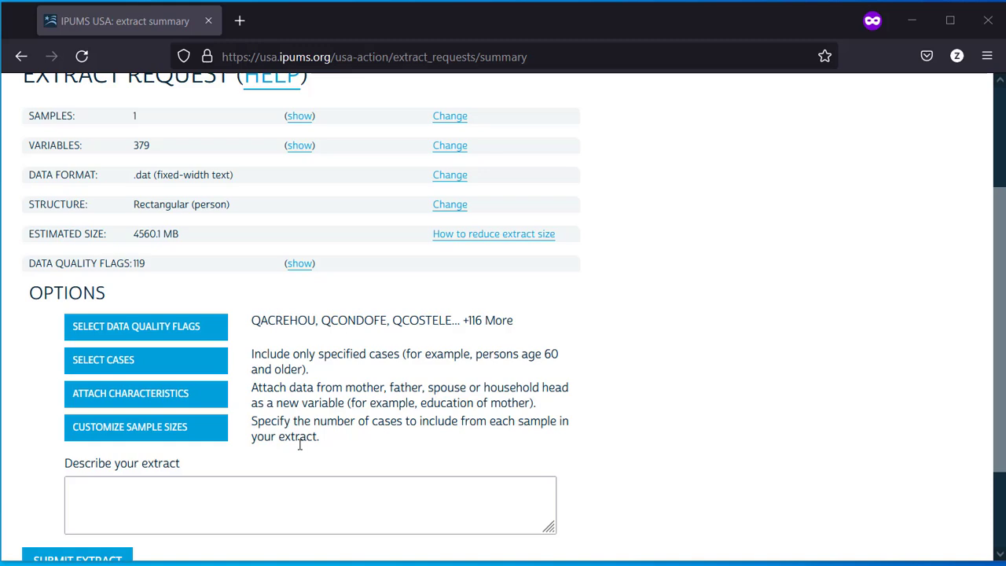
left_click(181, 428)
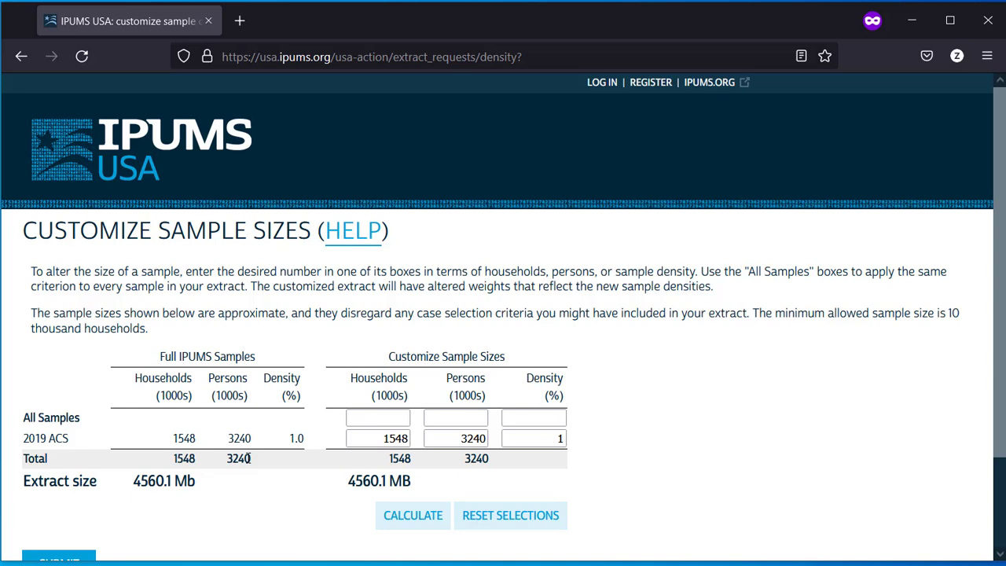
left_click(377, 442)
left_click_drag(382, 436, 422, 443)
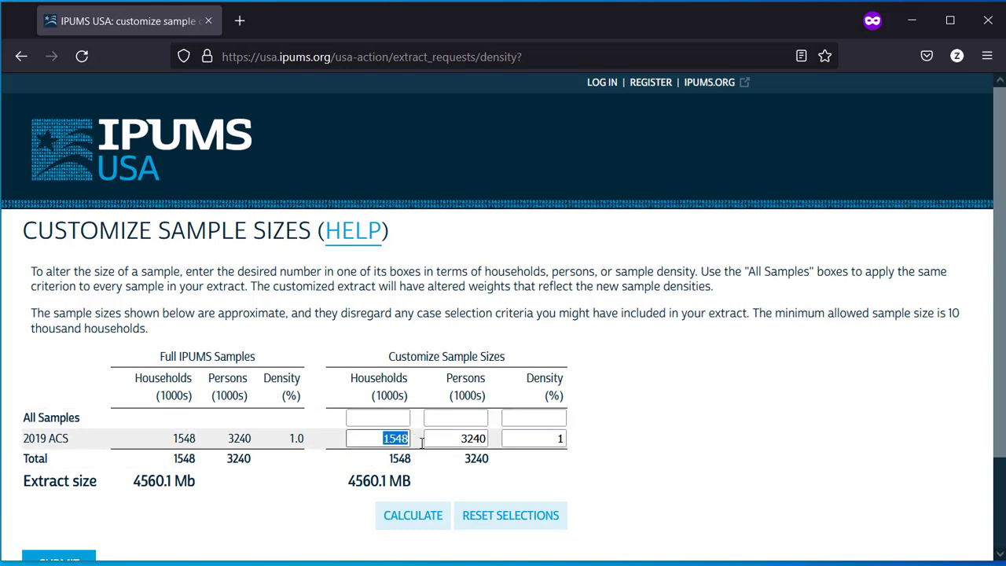
type("25")
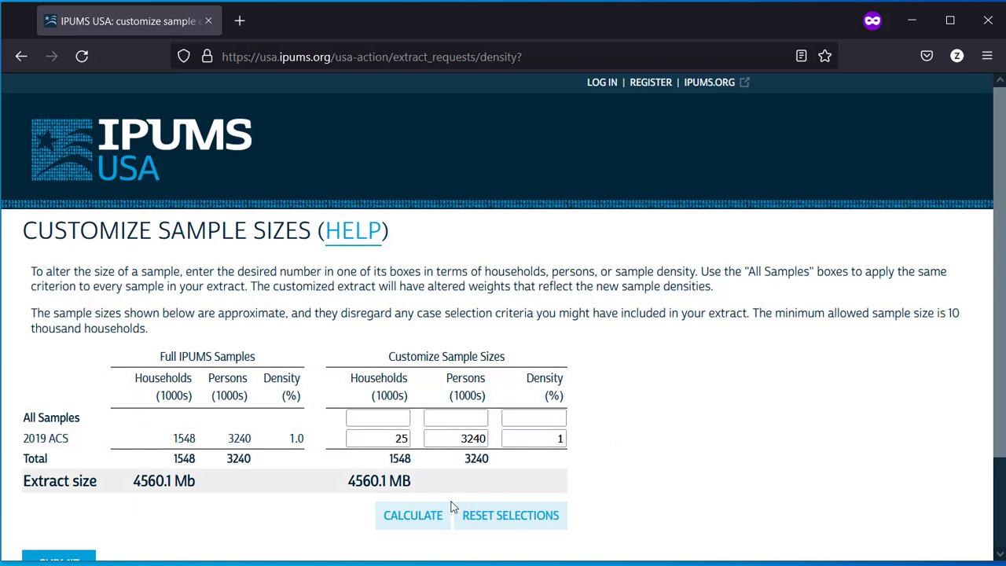
left_click(412, 516)
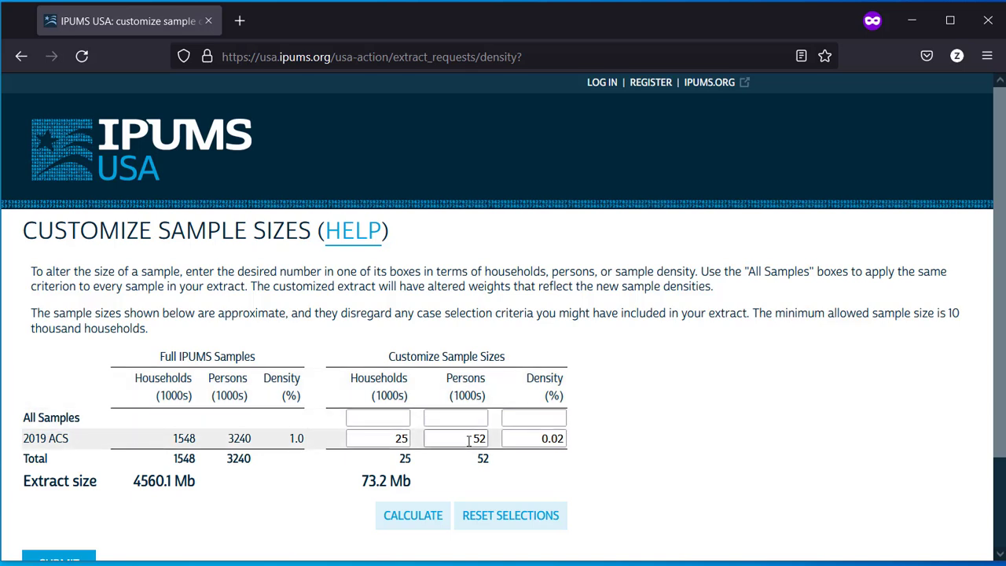
scroll(469, 441, "down", 2)
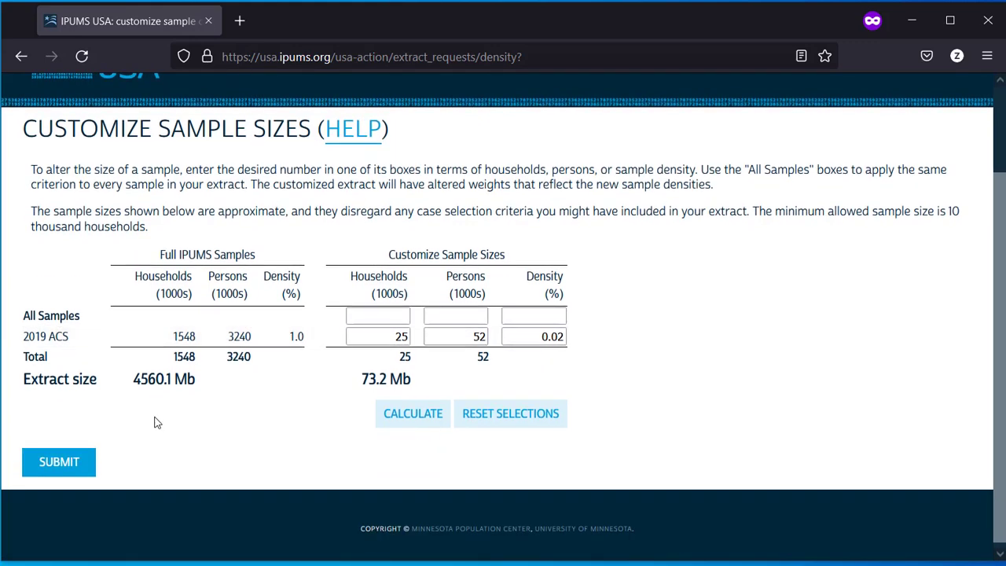
left_click(66, 476)
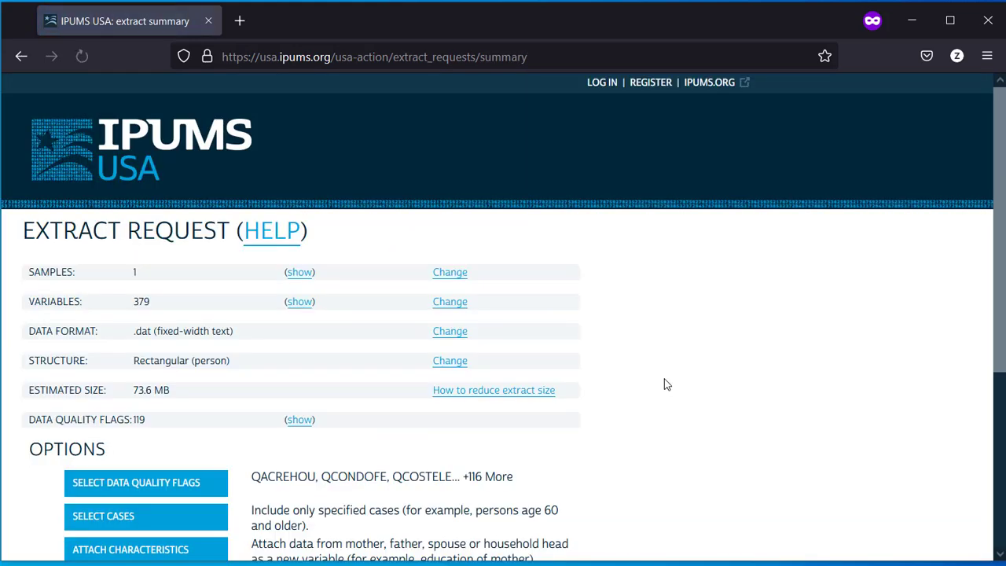
Step: Submit the extract and sign in to IPUMS USA with the account email address and password
scroll(664, 384, "down", 2)
scroll(664, 385, "down", 1)
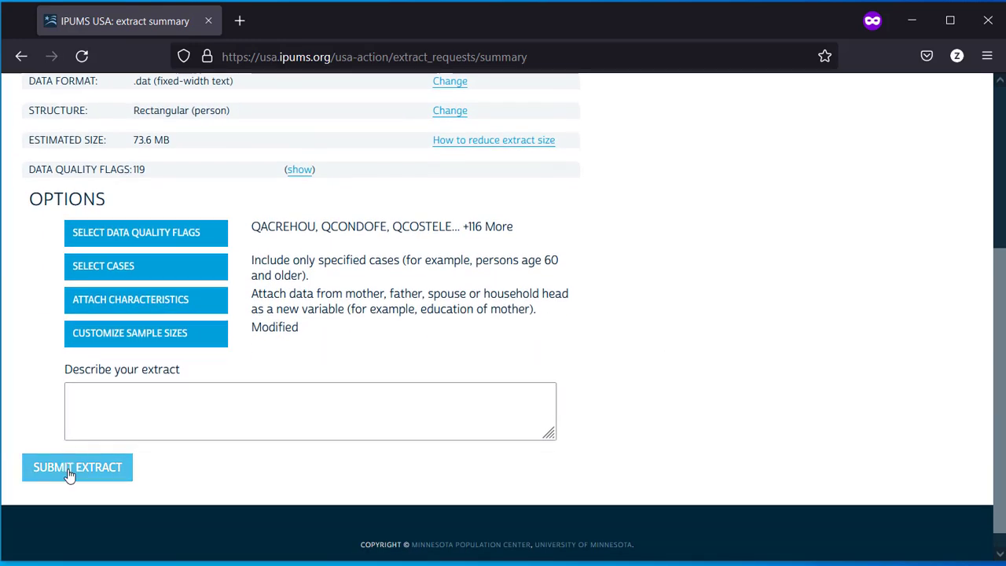
left_click(70, 469)
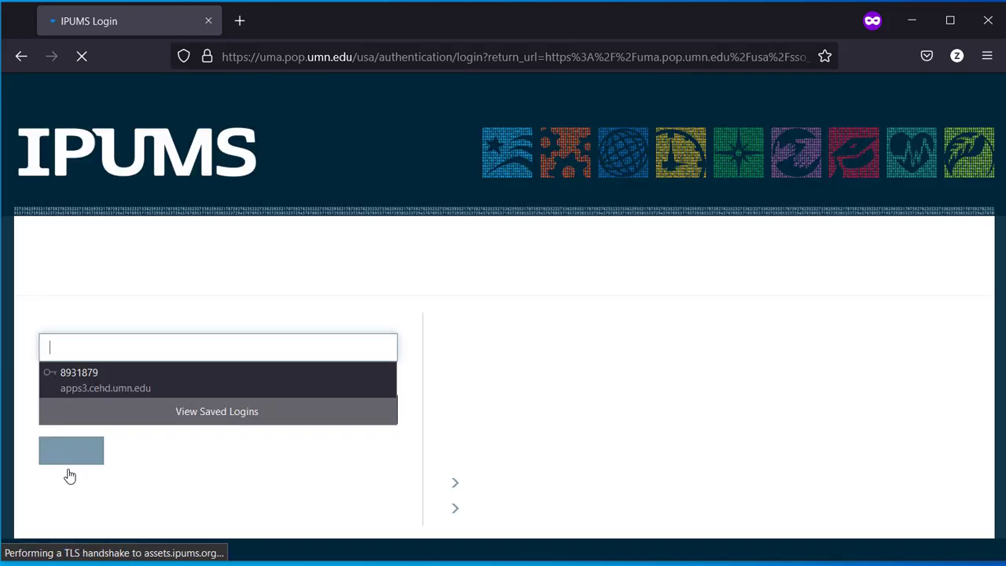
left_click(268, 467)
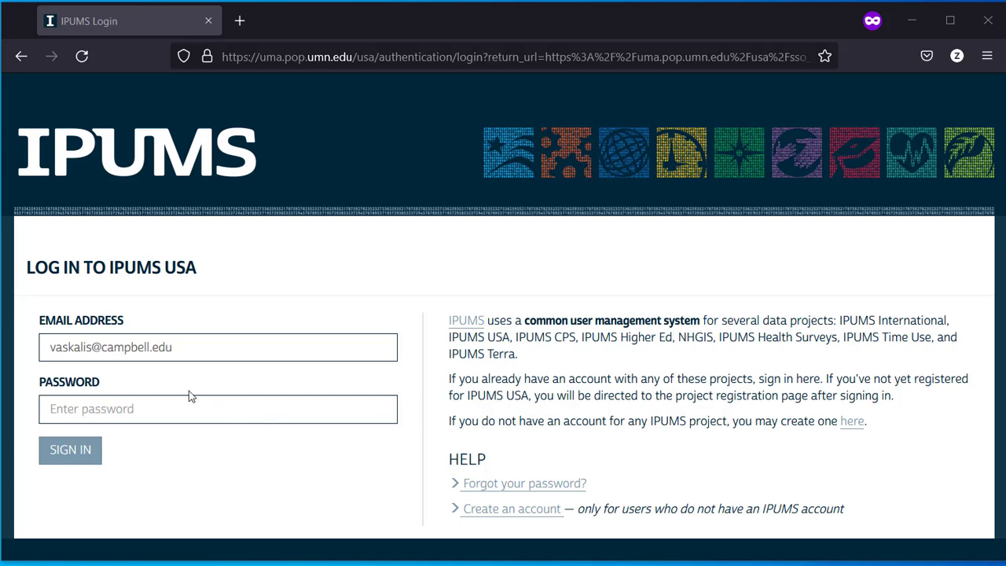
left_click(142, 404)
type("••••")
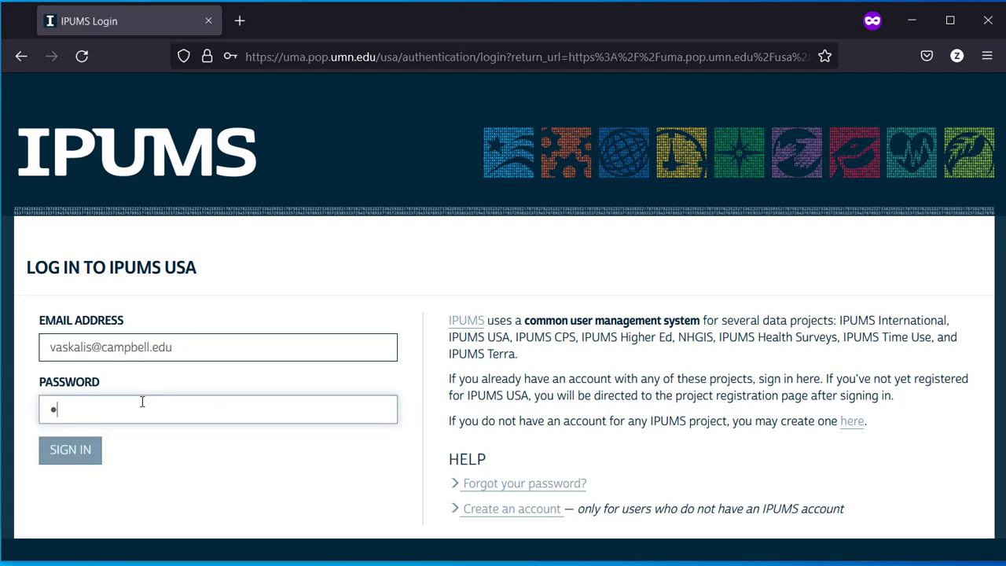
type("••••")
left_click(81, 456)
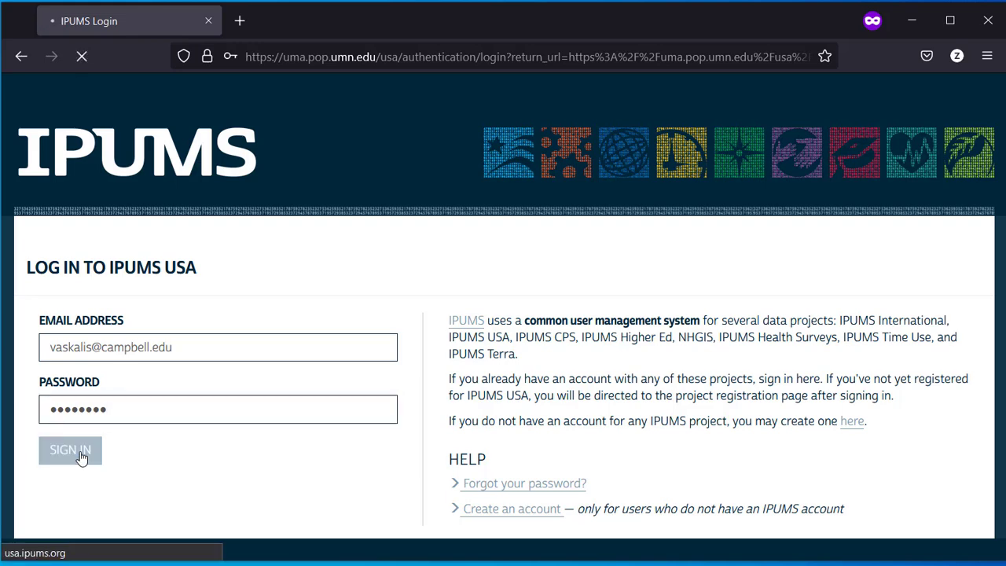
Step: Recheck the customized sample sizes for the 2019 ACS and resubmit them unchanged
scroll(549, 491, "down", 1)
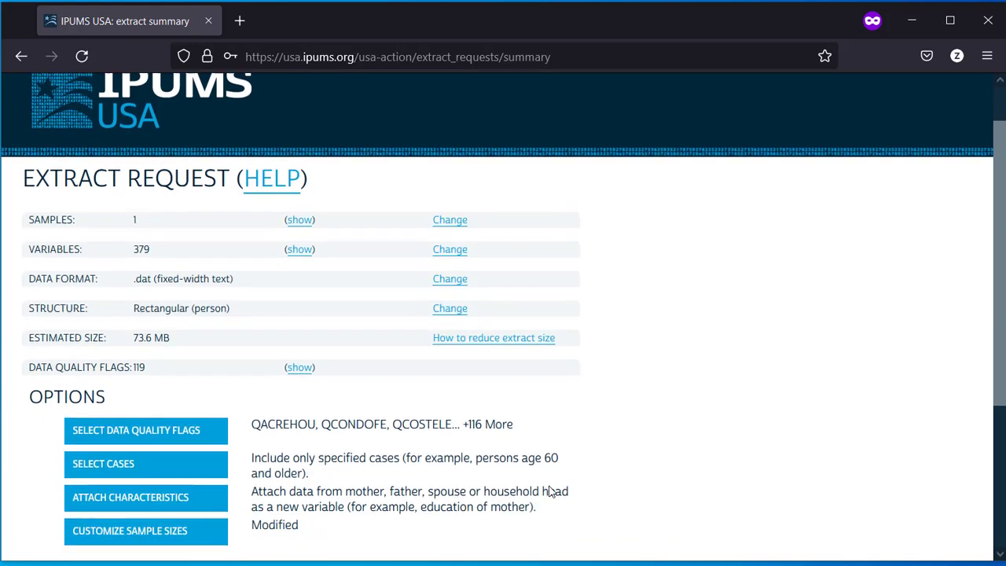
scroll(550, 490, "down", 3)
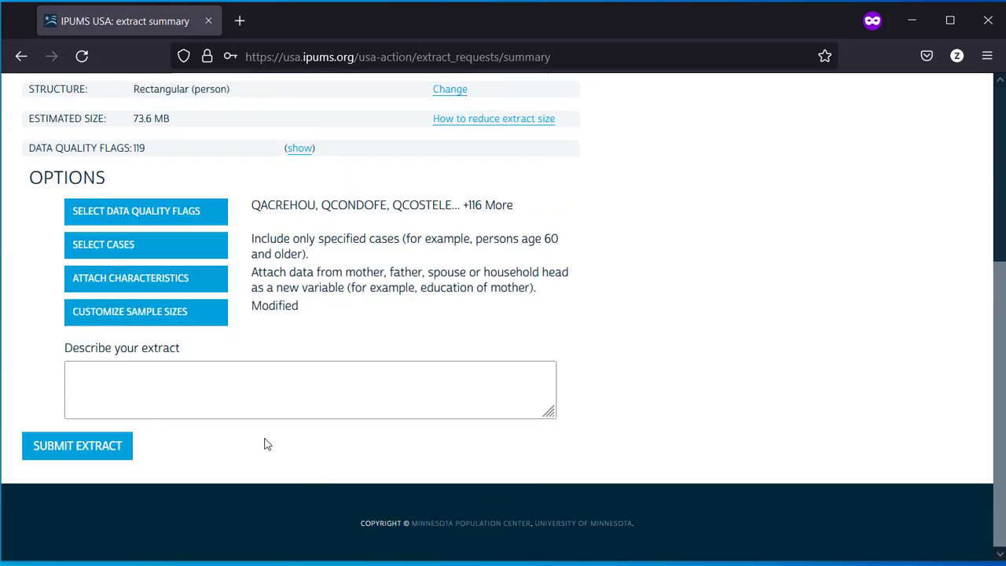
left_click(167, 314)
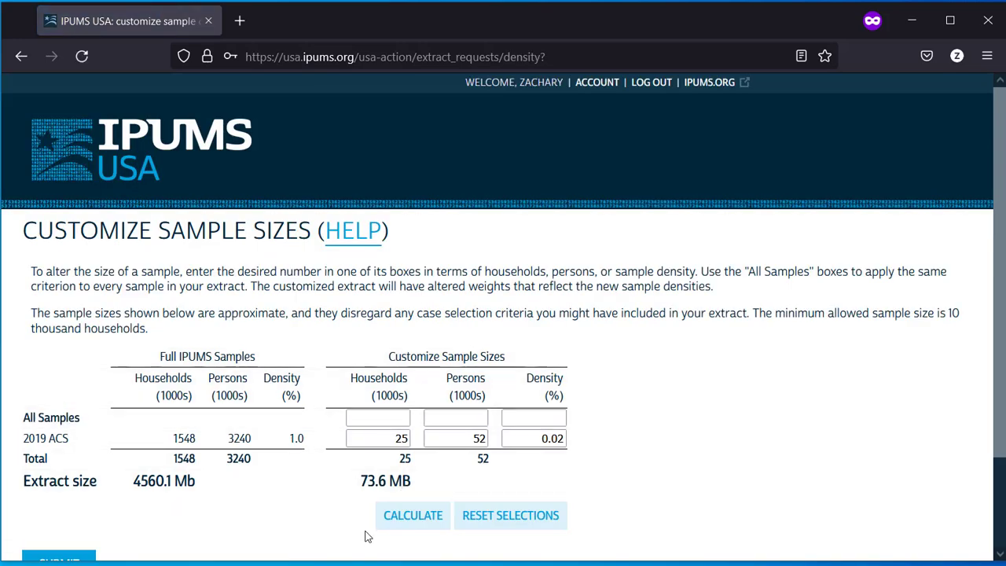
scroll(70, 518, "down", 2)
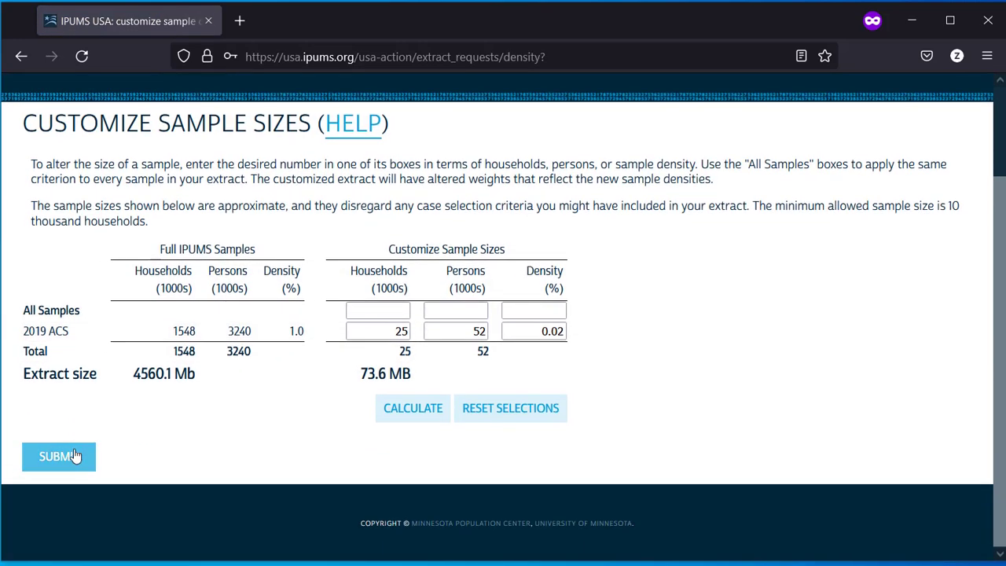
left_click(75, 455)
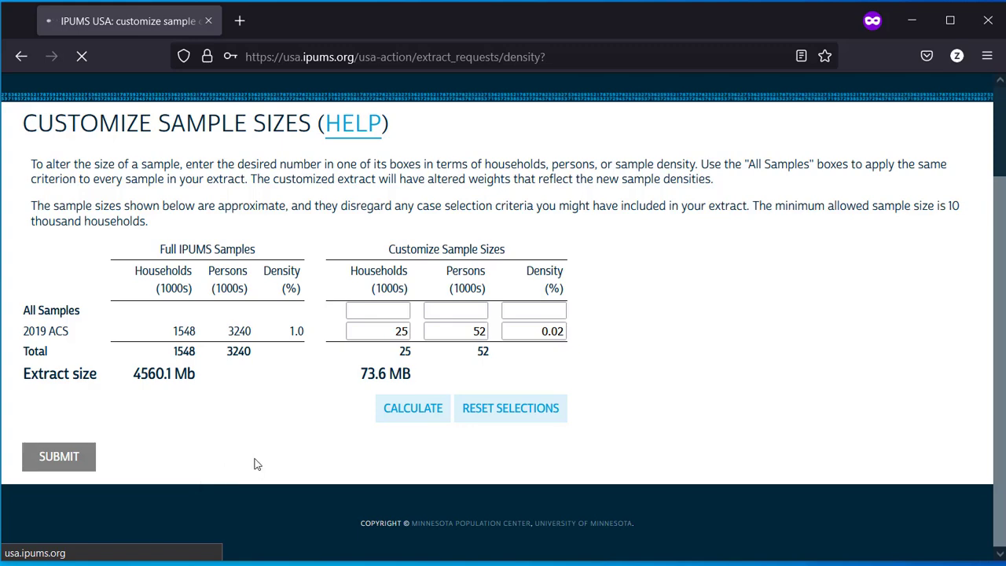
Step: Submit the extract request and download its .DAT data file after refreshing the processing status
scroll(236, 368, "down", 3)
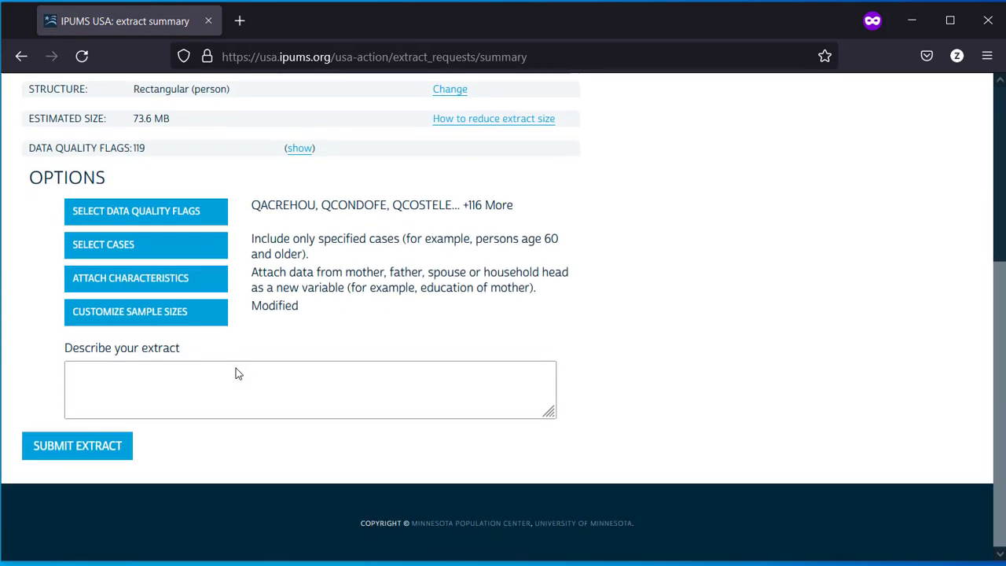
left_click(92, 448)
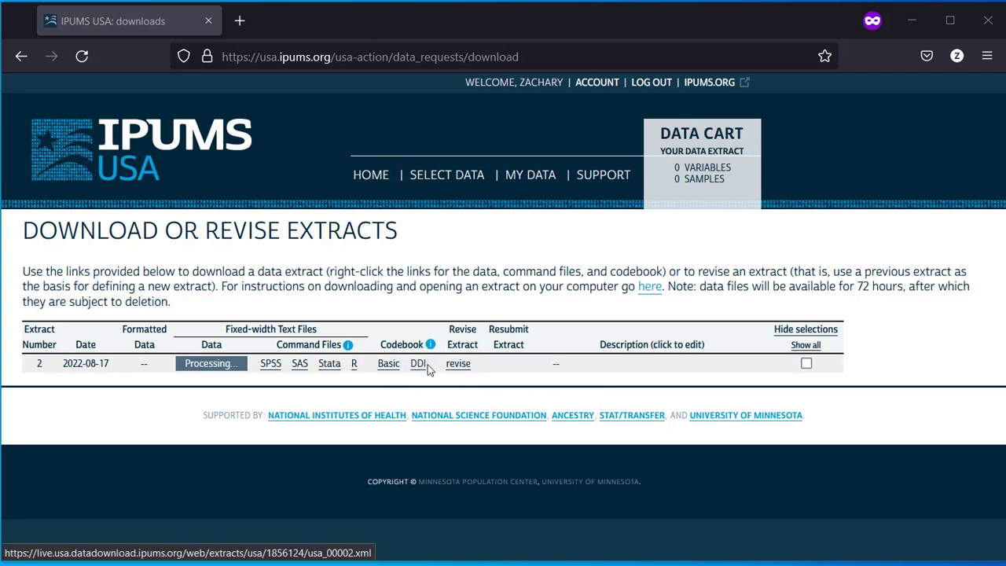
left_click(354, 365)
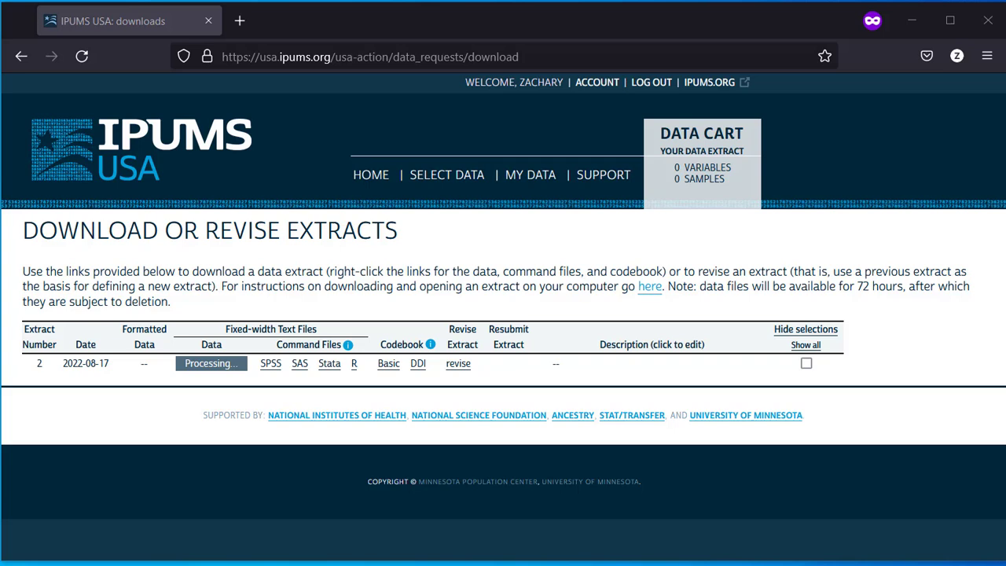
left_click(80, 57)
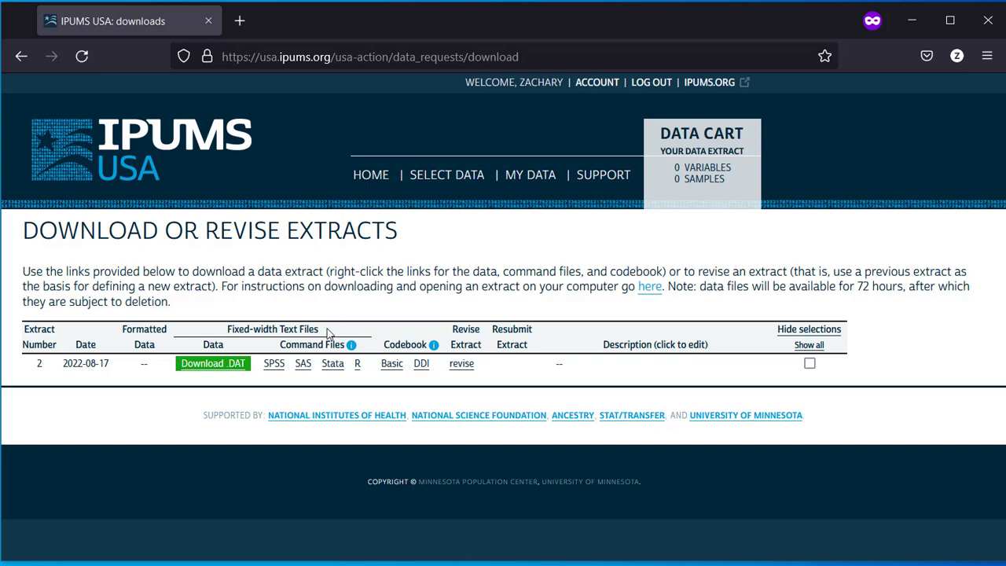
left_click(235, 367)
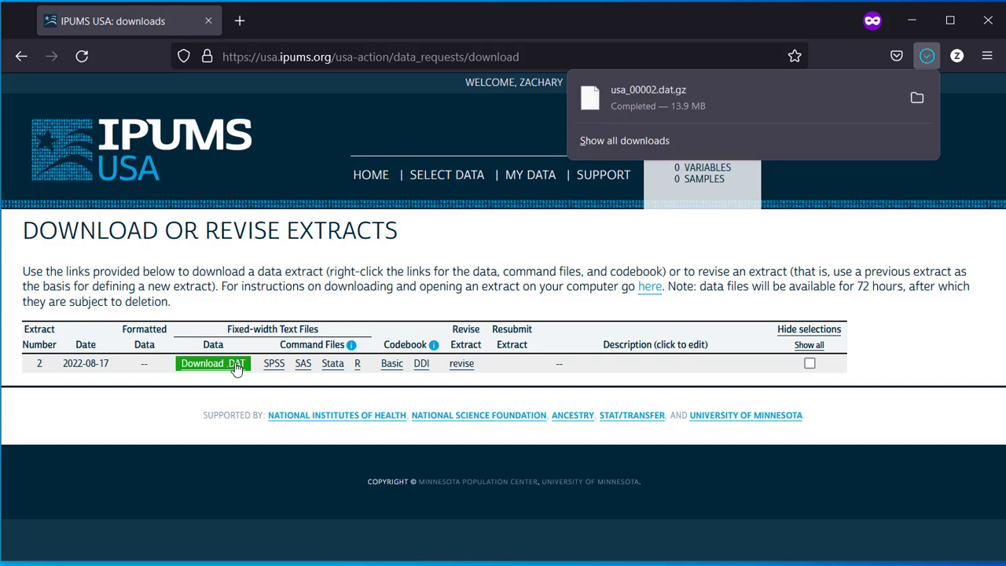
Step: Save the extract's DDI codebook as usa_00002.xml in the Downloads folder and switch to that folder in File Explorer
right_click(424, 367)
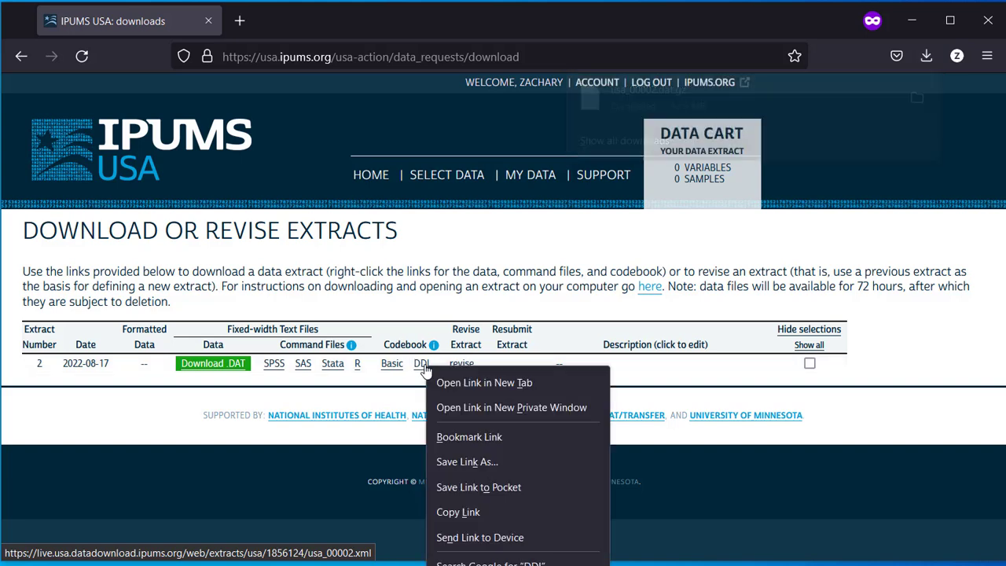
left_click(488, 461)
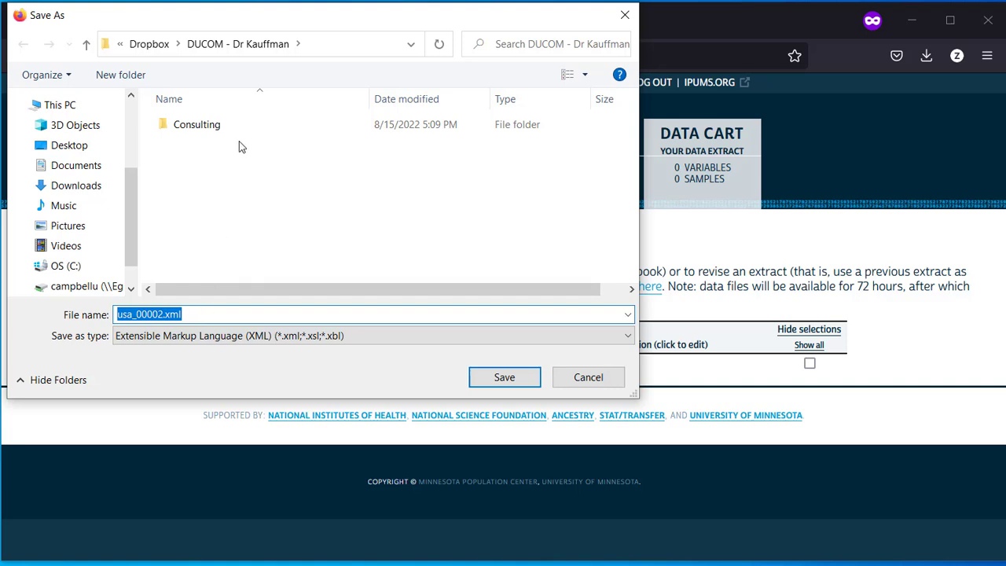
left_click(71, 165)
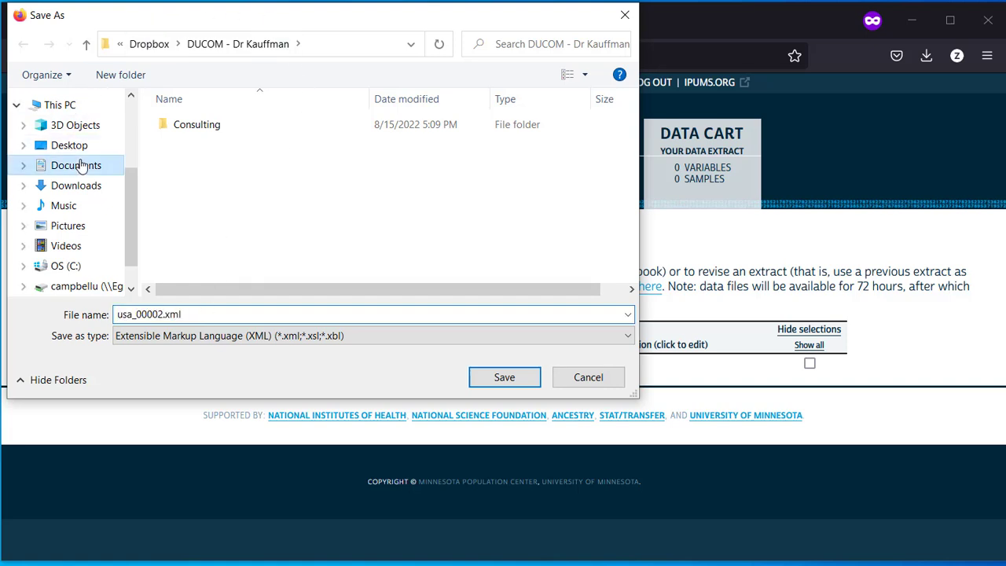
left_click(77, 185)
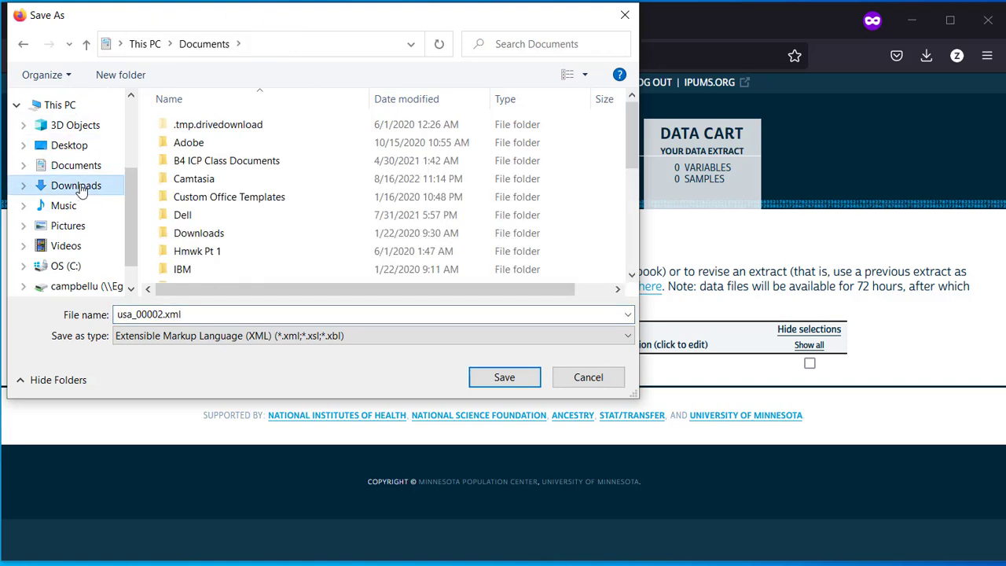
left_click(528, 381)
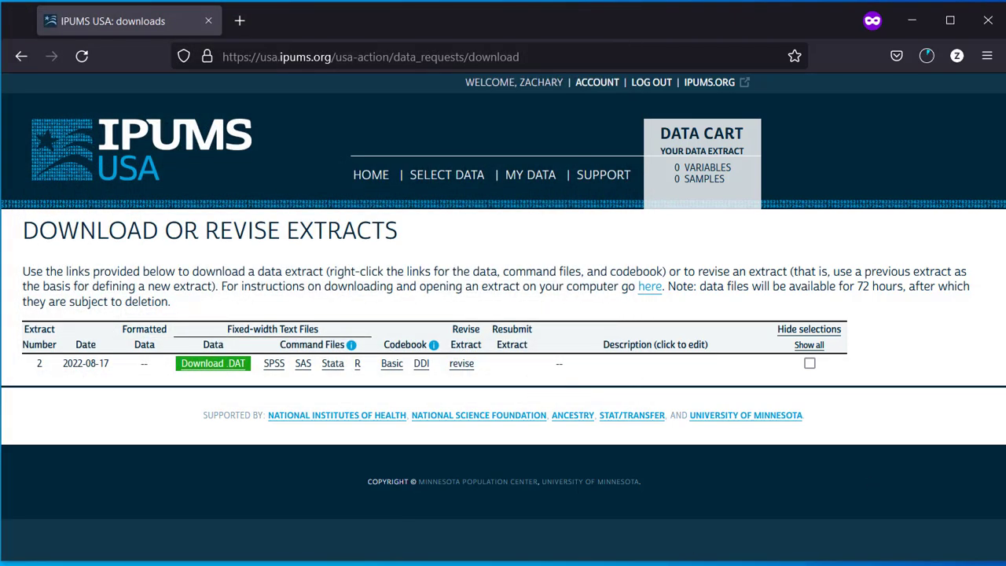
key("alt+Tab")
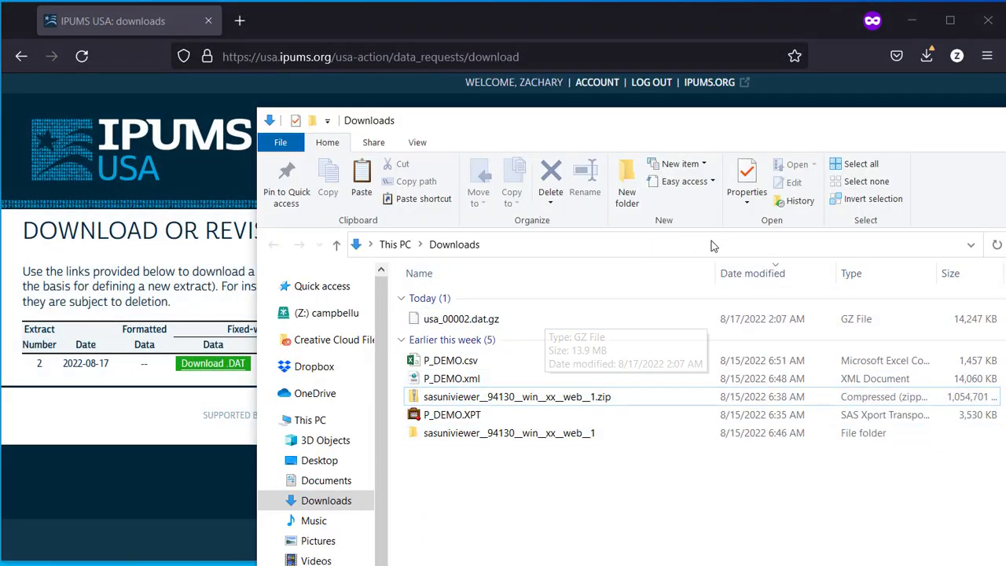
Step: Install File Viewer Plus from the Microsoft Store as the app for opening usa_00002.dat.gz in Downloads
left_click(996, 244)
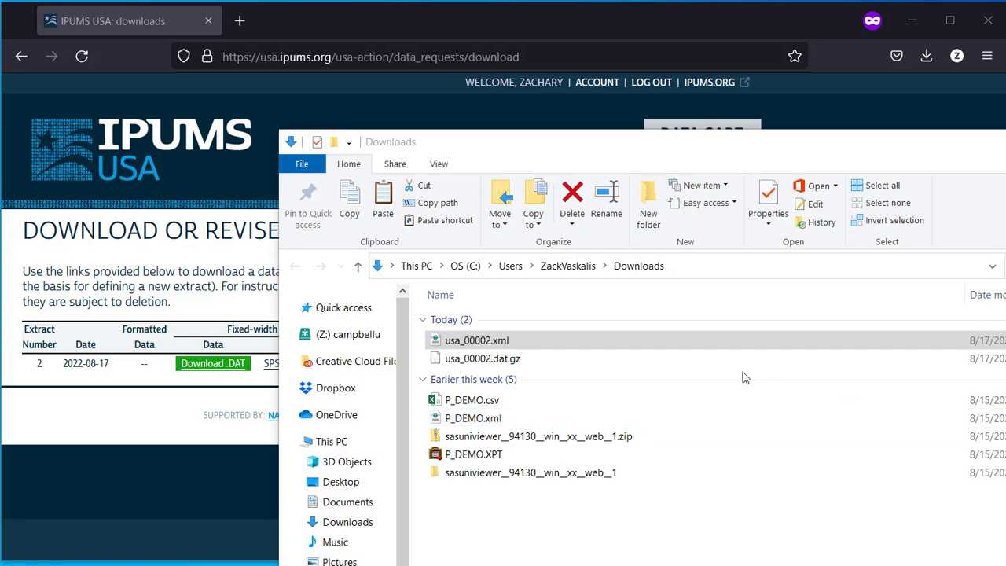
double_click(498, 360)
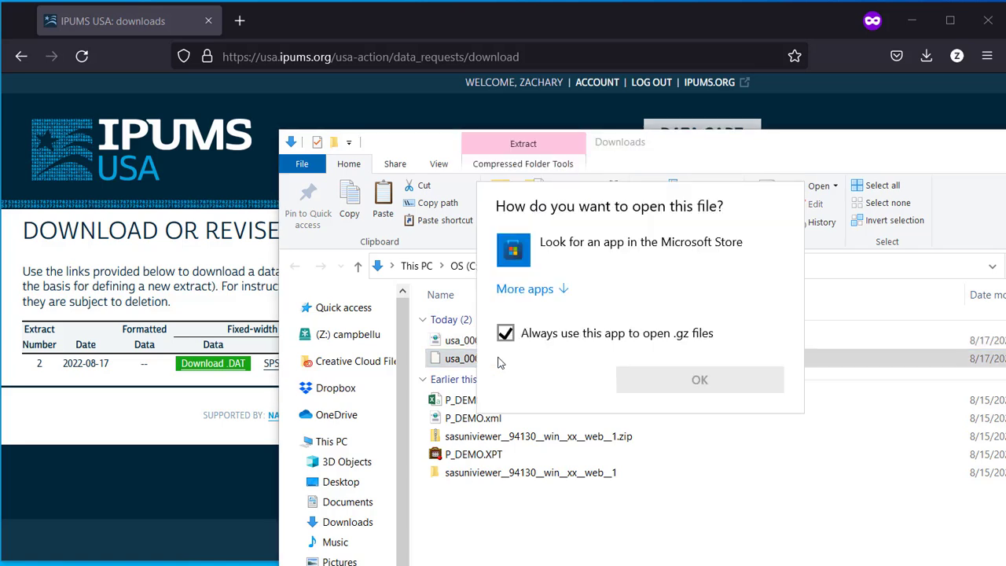
key("Escape")
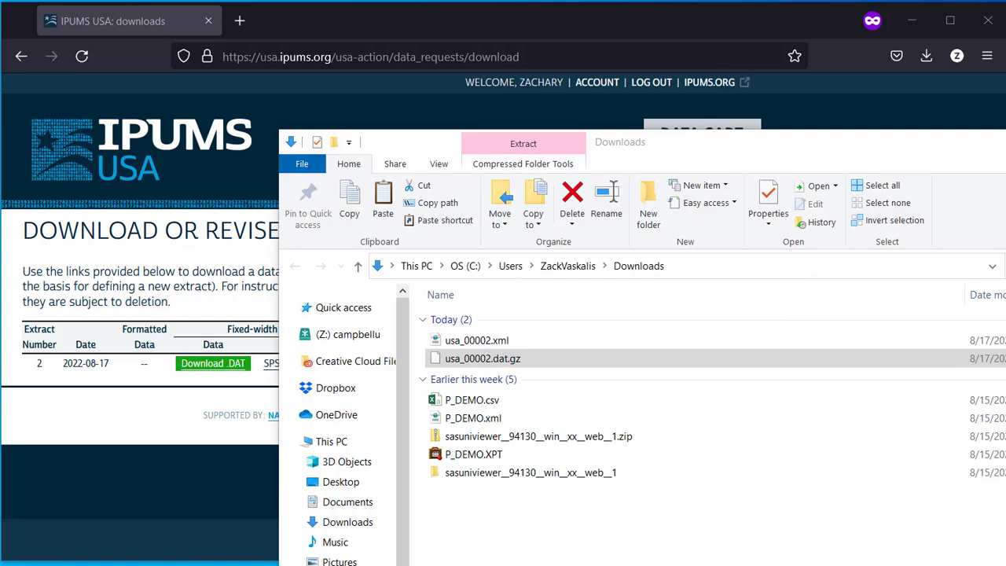
double_click(513, 359)
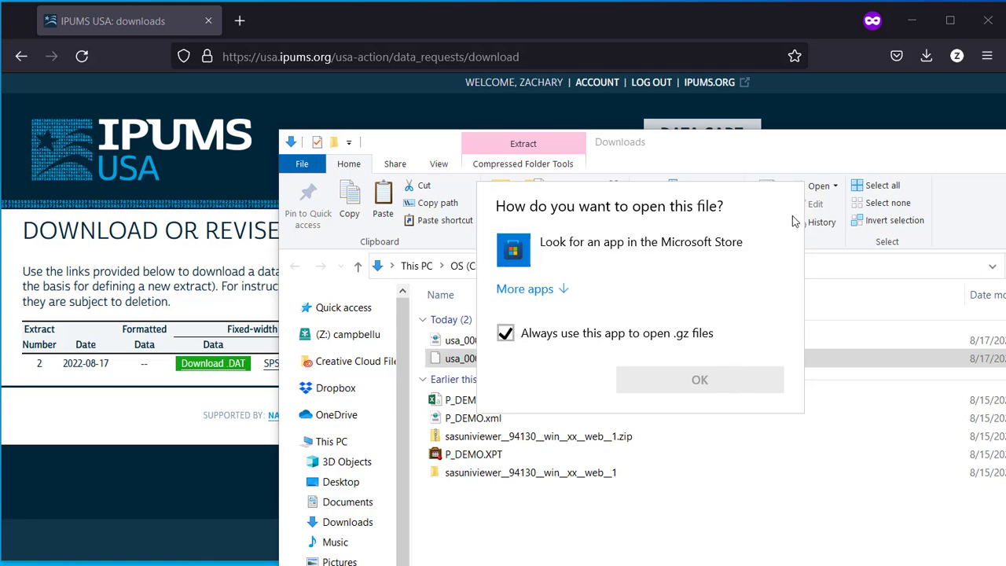
left_click(1005, 213)
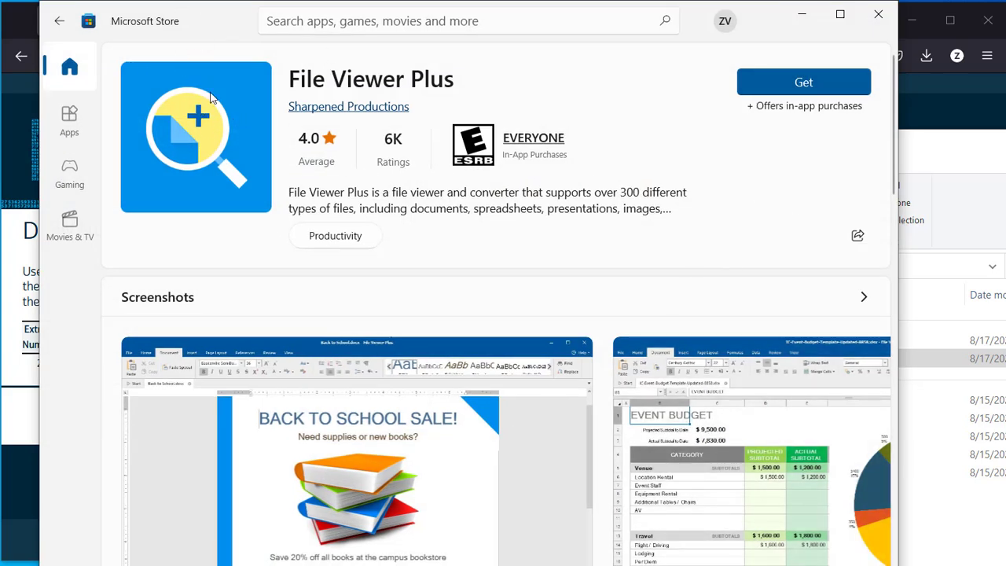
left_click(788, 78)
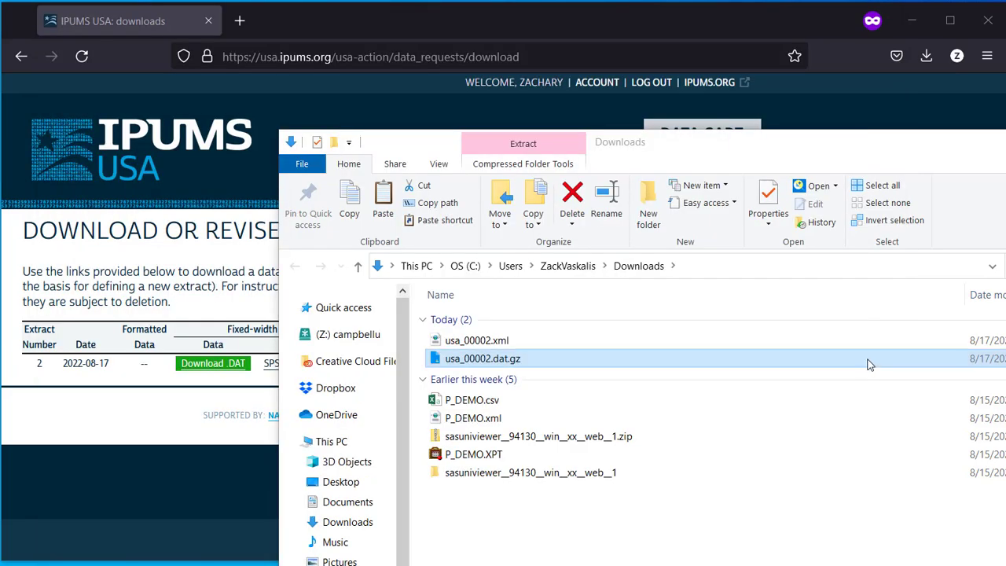
Step: Open usa_00002.dat.gz in File Viewer Plus and extract all its contents to the Documents folder
left_click(432, 361)
double_click(500, 362)
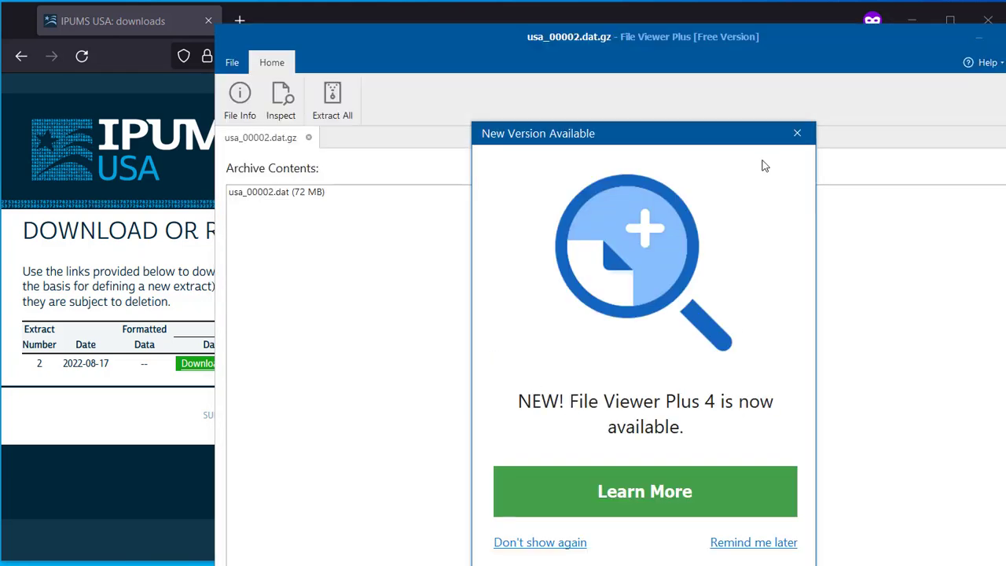
left_click(796, 133)
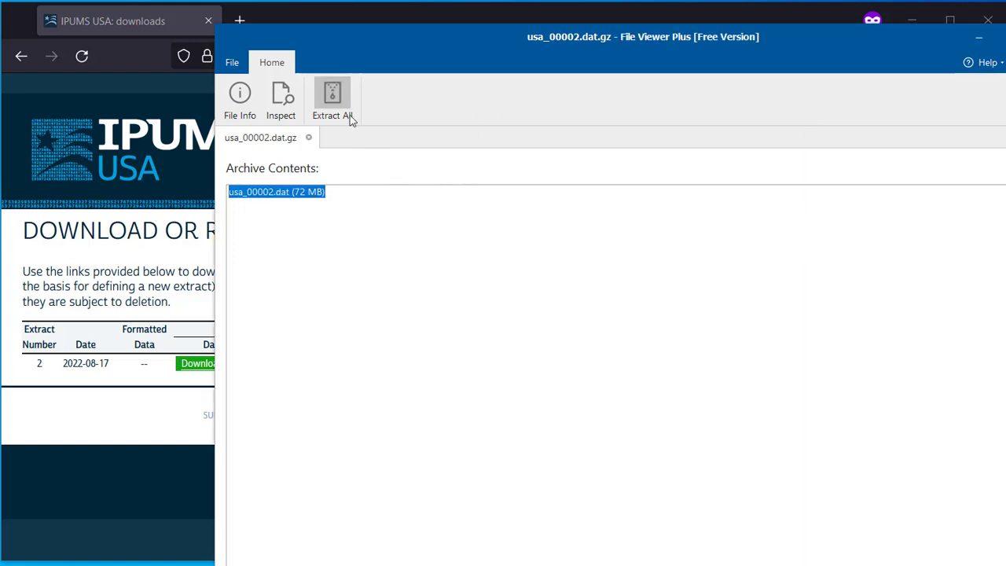
left_click(332, 114)
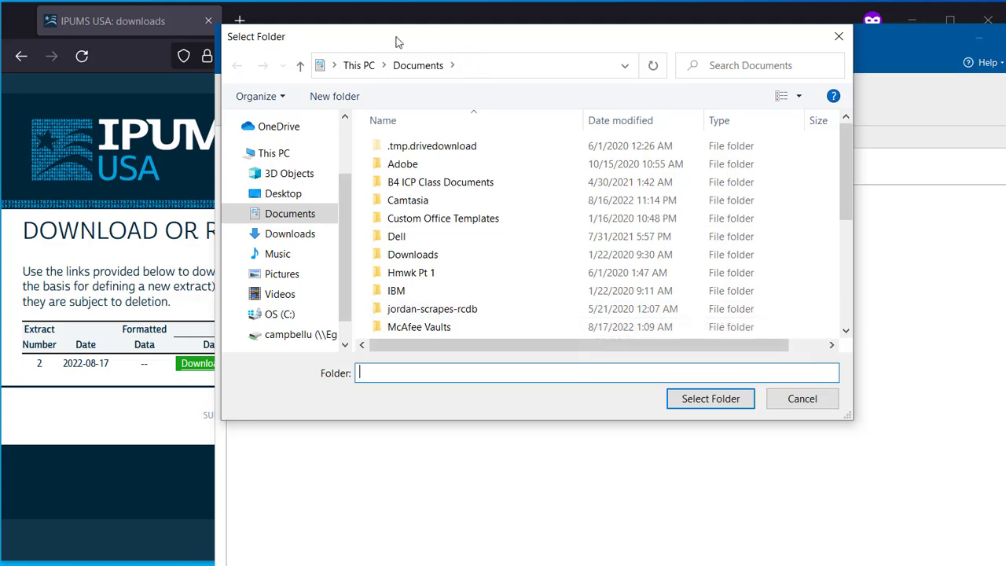
left_click_drag(531, 39, 577, 112)
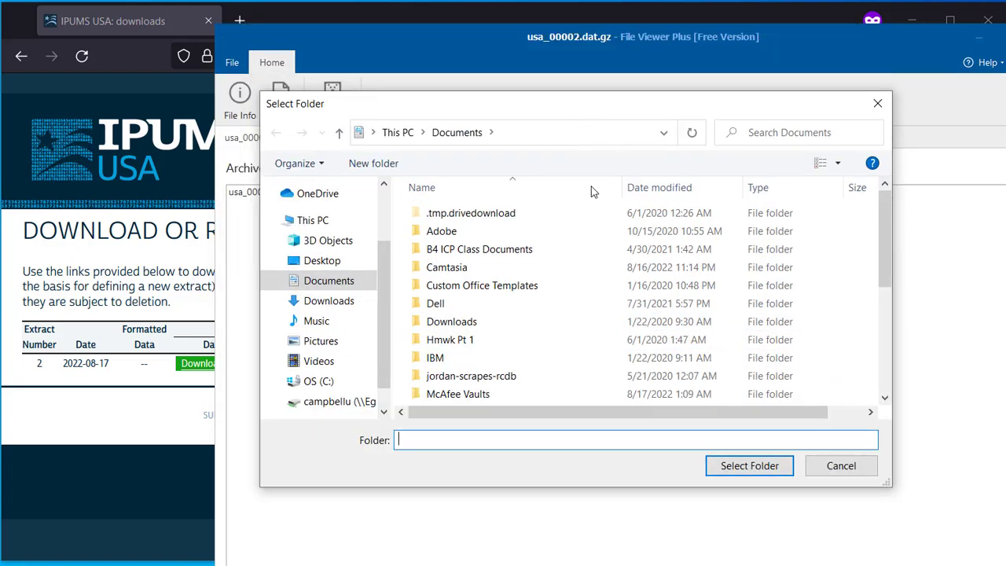
left_click(751, 471)
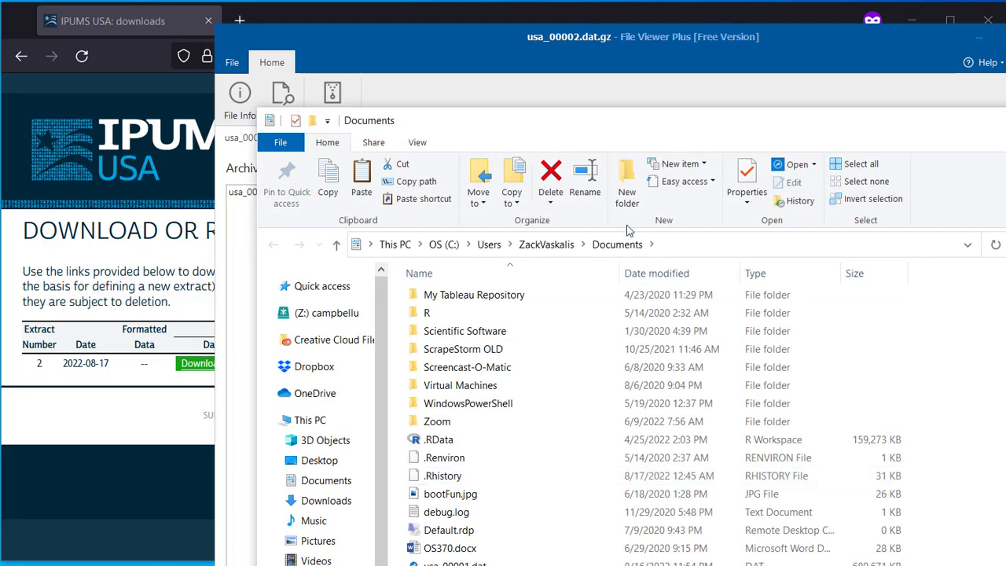
Step: Sort the Documents folder by date modified and copy usa_00002.xml into it from Downloads, clearing away the extra windows
left_click(652, 273)
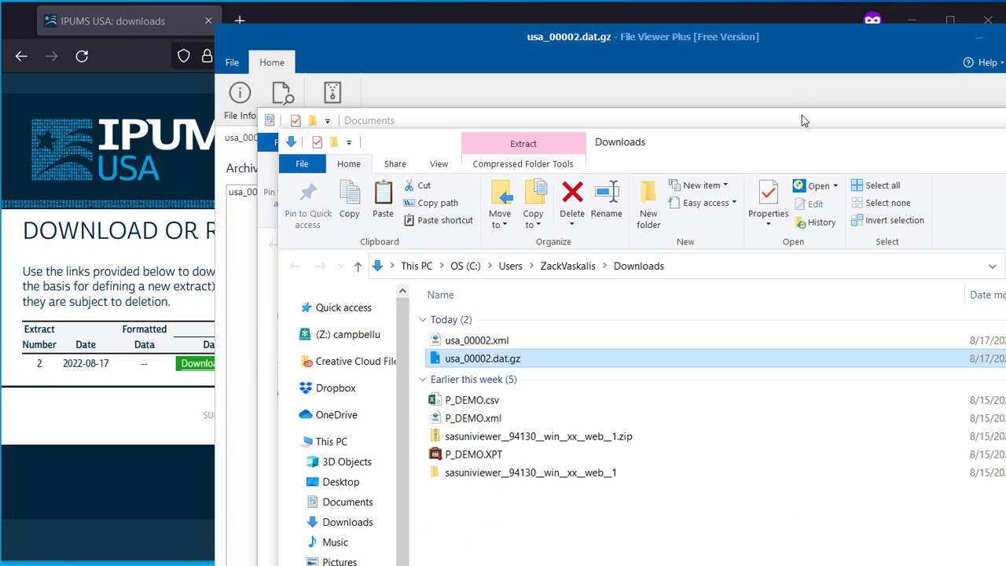
left_click_drag(796, 144, 986, 148)
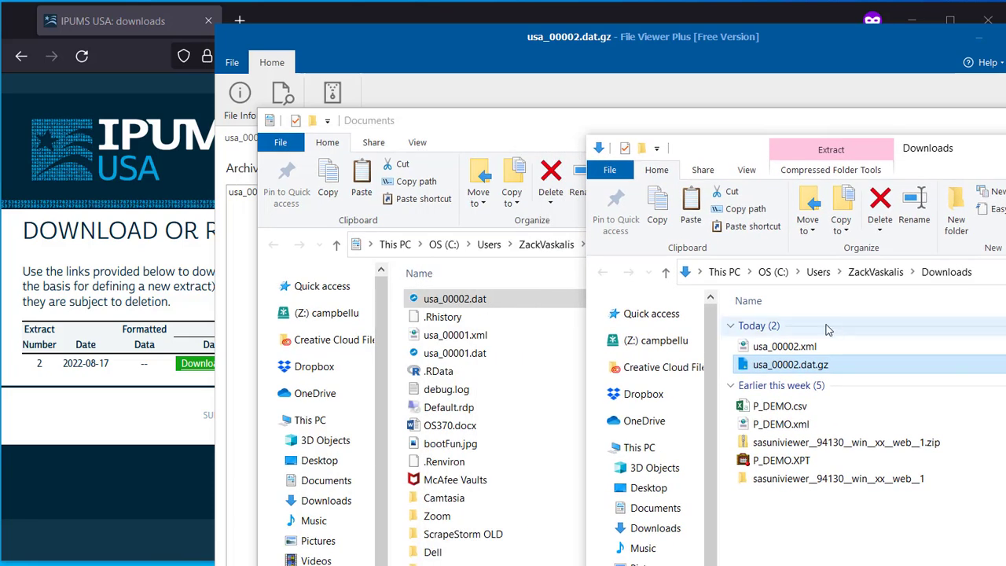
left_click_drag(792, 346, 496, 346)
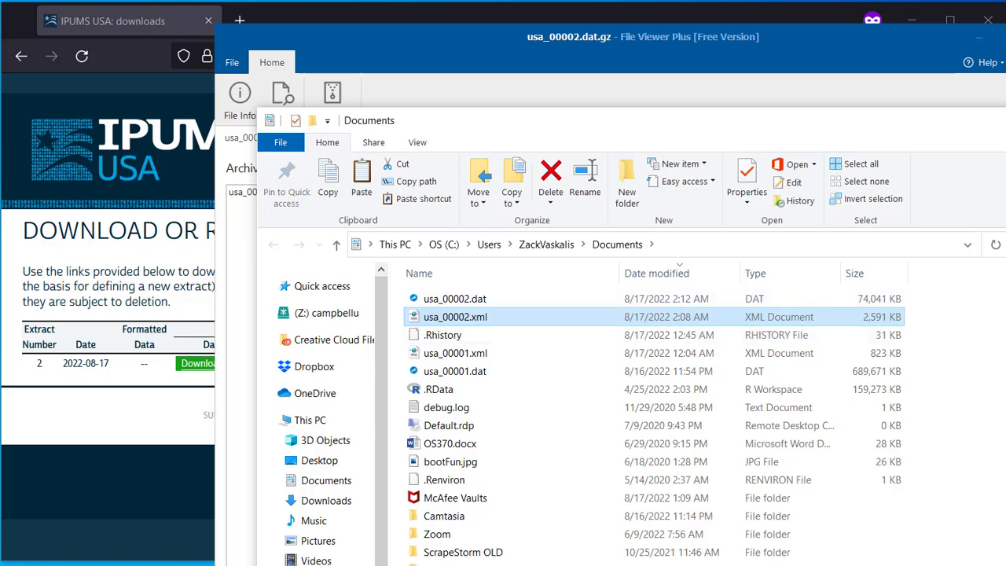
left_click(1005, 120)
left_click_drag(1004, 150, 830, 146)
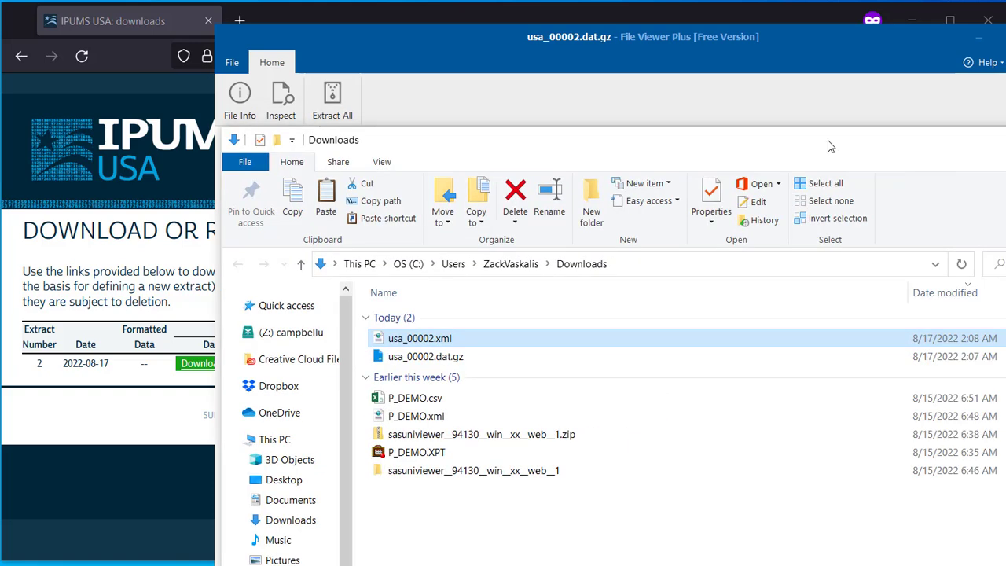
left_click(1005, 140)
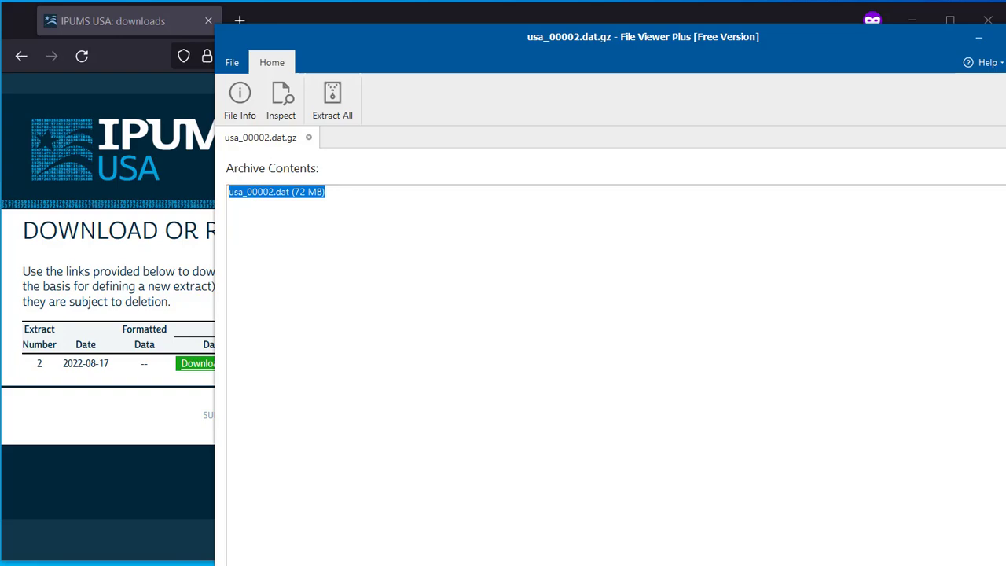
left_click(978, 44)
Step: Switch to RStudio and run the script lines that load the ipumsr and dplyr libraries
key("alt+Tab")
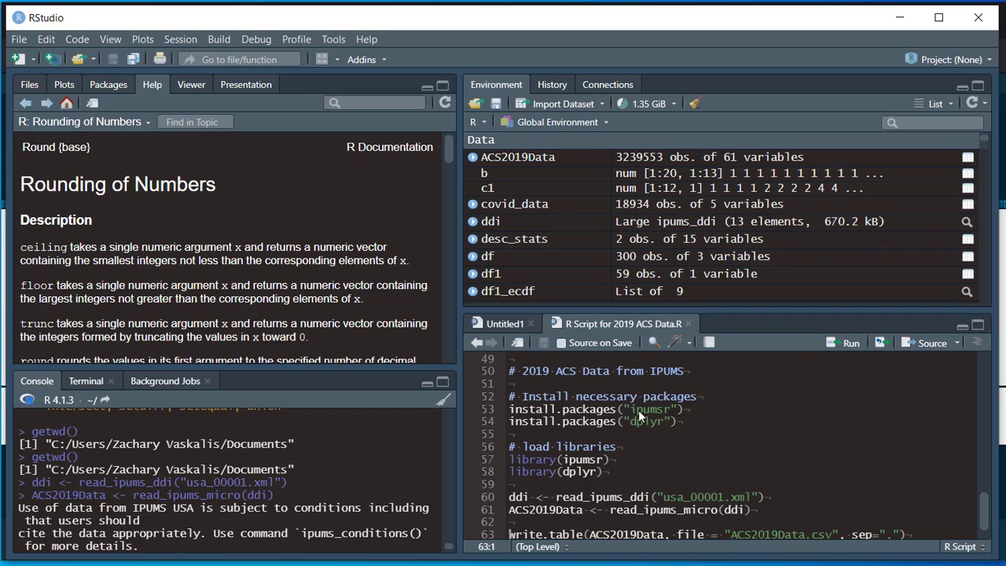
left_click(590, 459)
key("ctrl+Return")
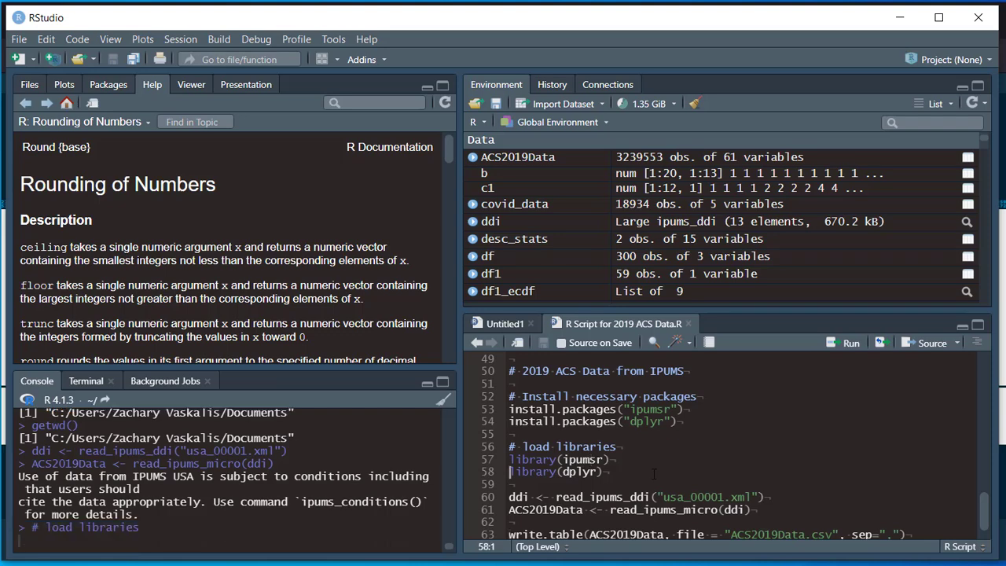
key("ctrl+Return")
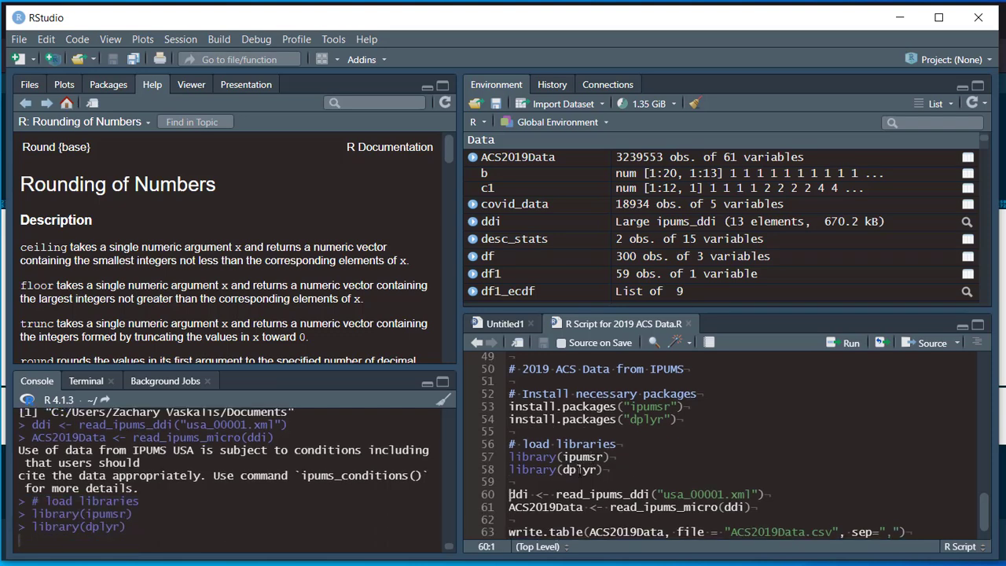
Step: Change the file name in the script's read_ipums_ddi call to usa_00002.xml, checking it against the Documents folder
scroll(699, 481, "down", 1)
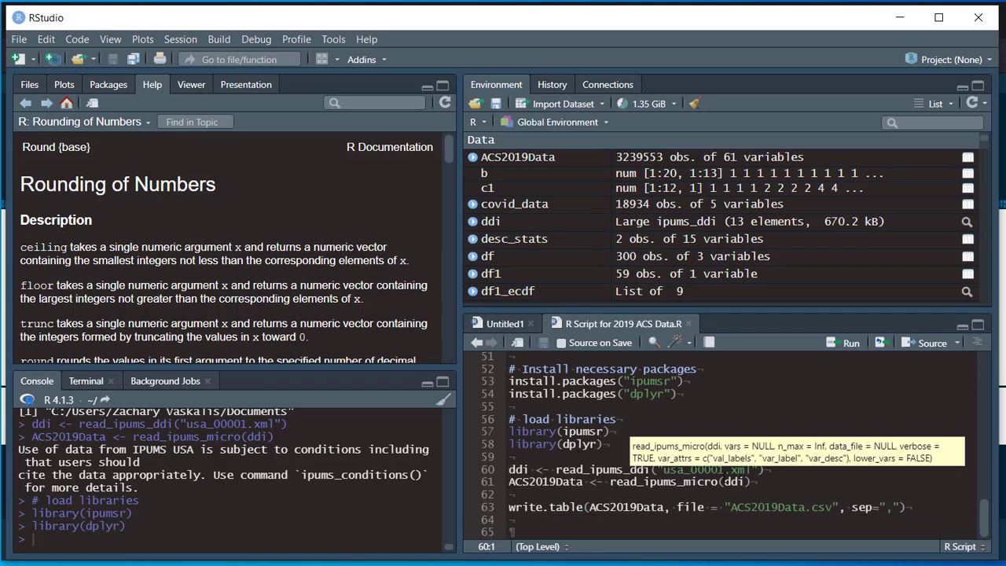
left_click(724, 469)
key("BackSpace")
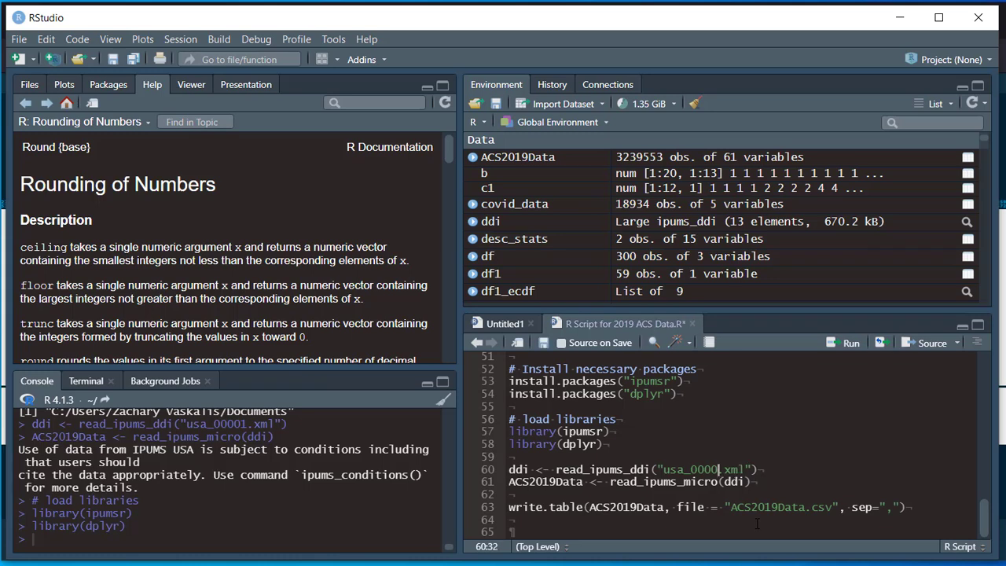
type("2")
left_click(700, 565)
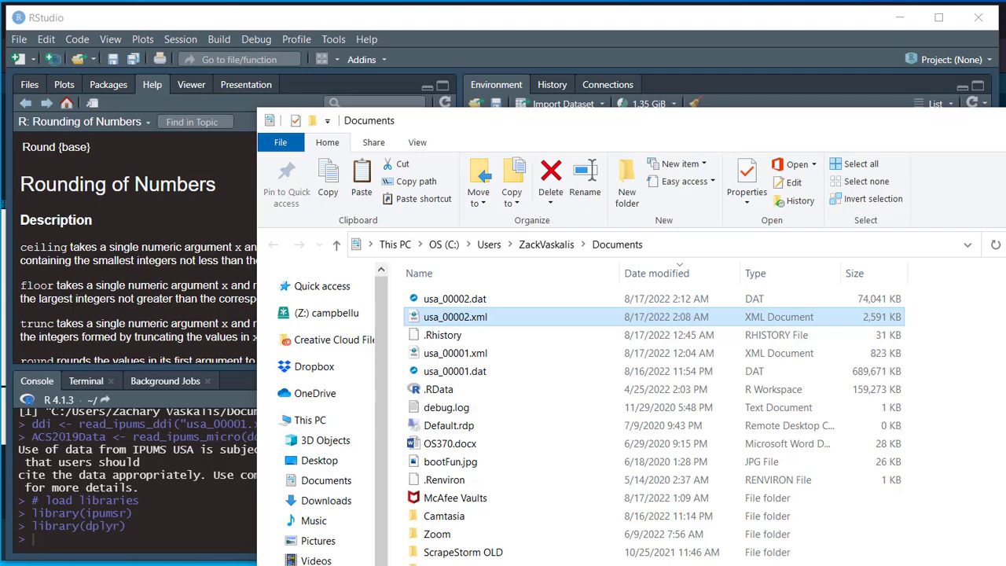
left_click(700, 564)
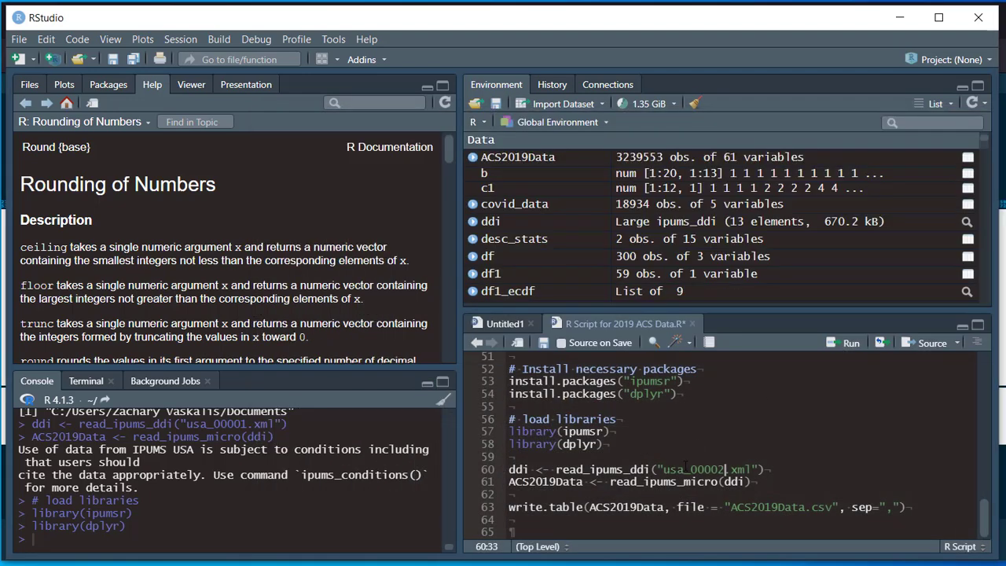
Step: Run the script lines that read the DDI, load the microdata into ACS2019Data and write it to ACS2019Data.csv
key("ctrl+Return")
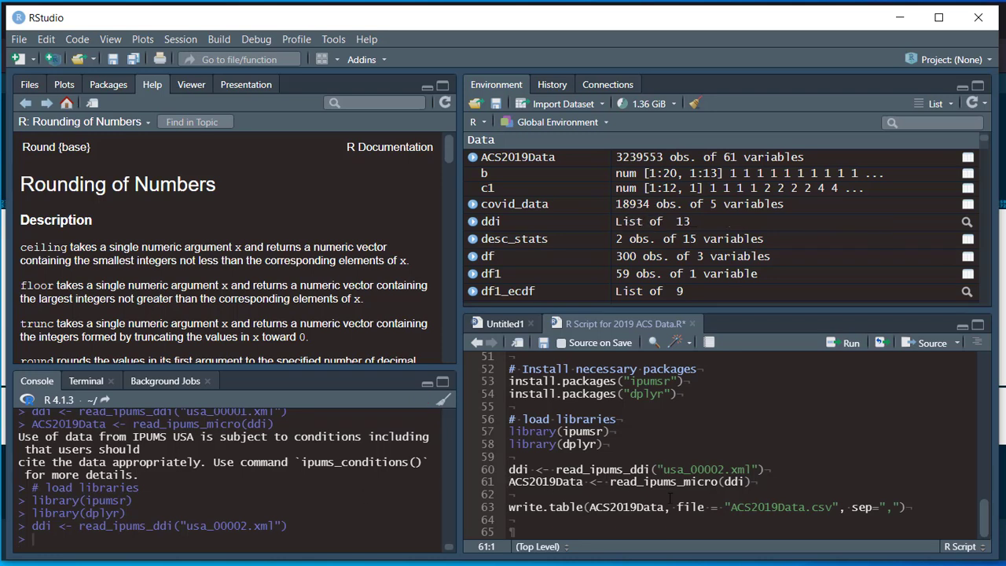
key("ctrl+Return")
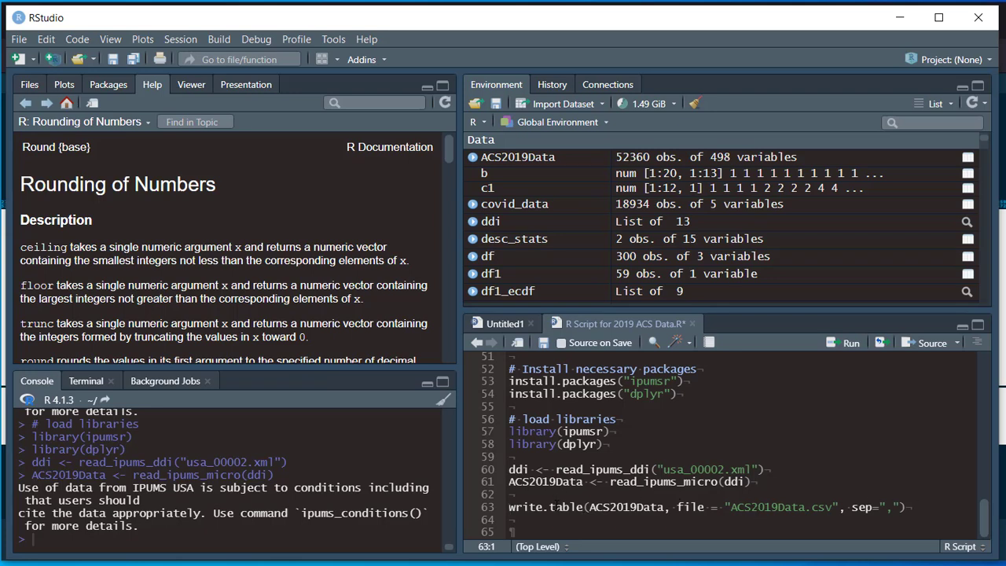
key("ctrl+Return")
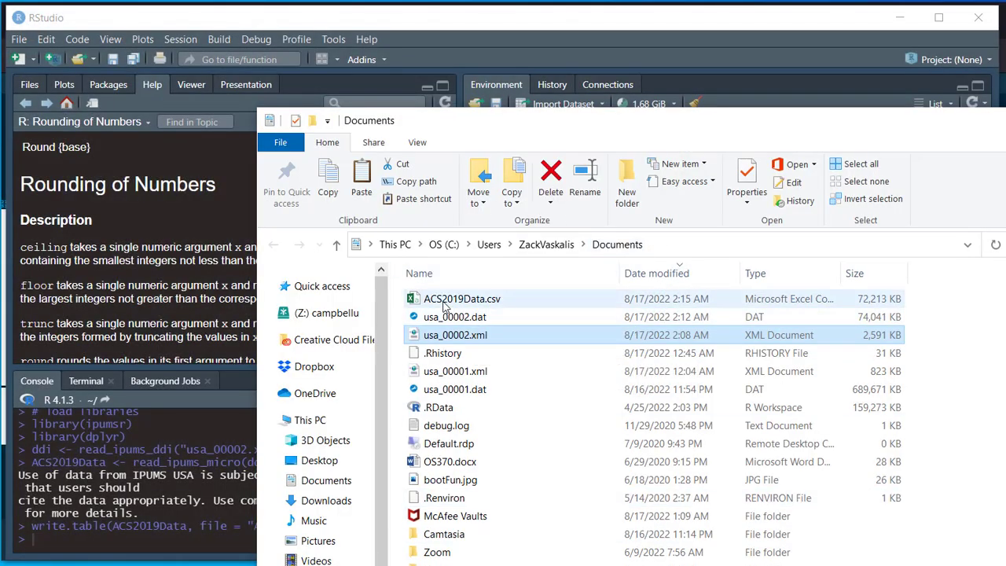
Step: Open ACS2019Data.csv from the Documents folder in Excel 2016 and examine its variable columns
left_click(496, 303)
double_click(496, 301)
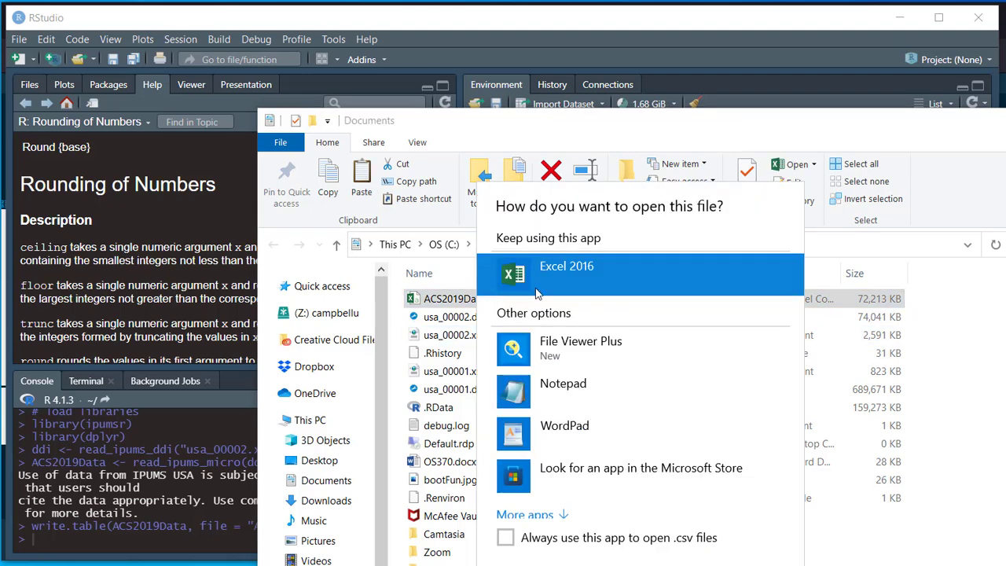
left_click(682, 548)
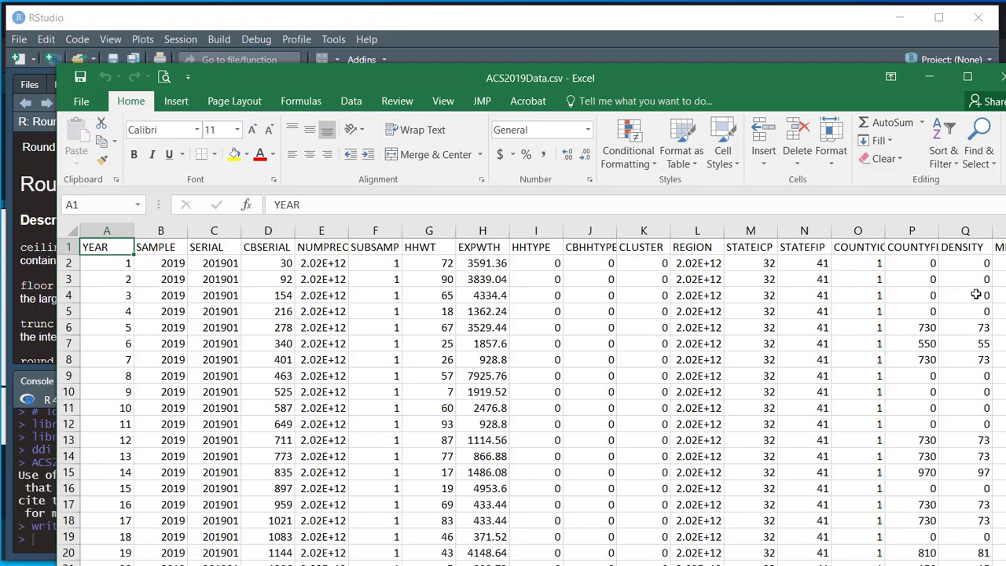
scroll(683, 383, "right", 10)
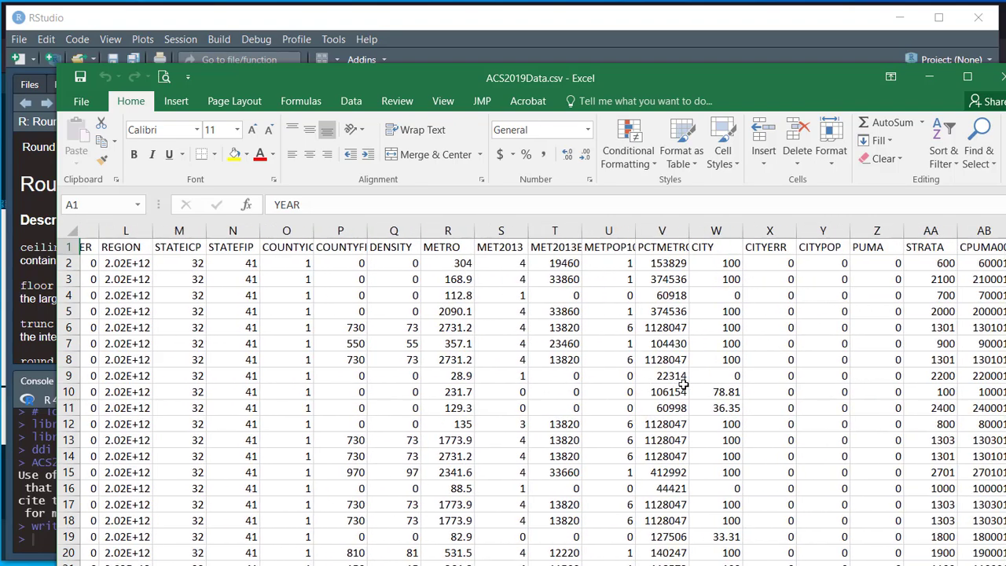
scroll(682, 383, "right", 15)
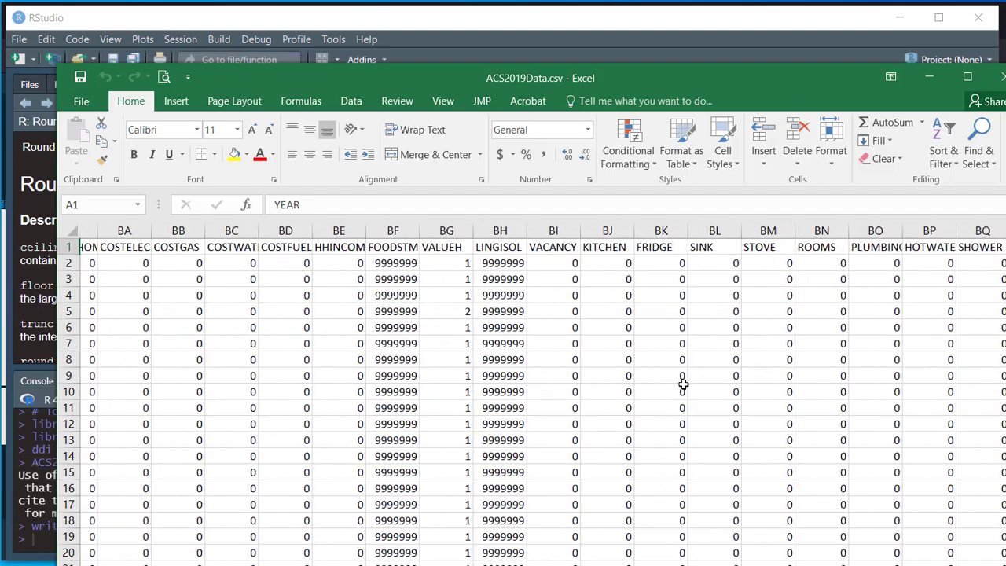
scroll(682, 383, "right", 4)
scroll(682, 383, "left", 20)
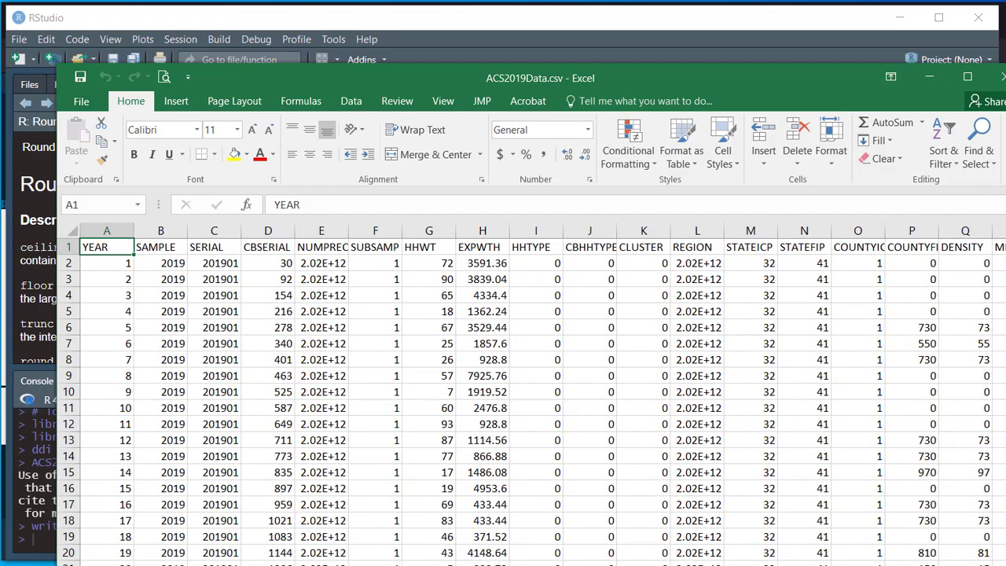
mouse_move(1005, 250)
left_mouse_down()
mouse_move(1003, 323)
mouse_move(1005, 250)
left_mouse_up()
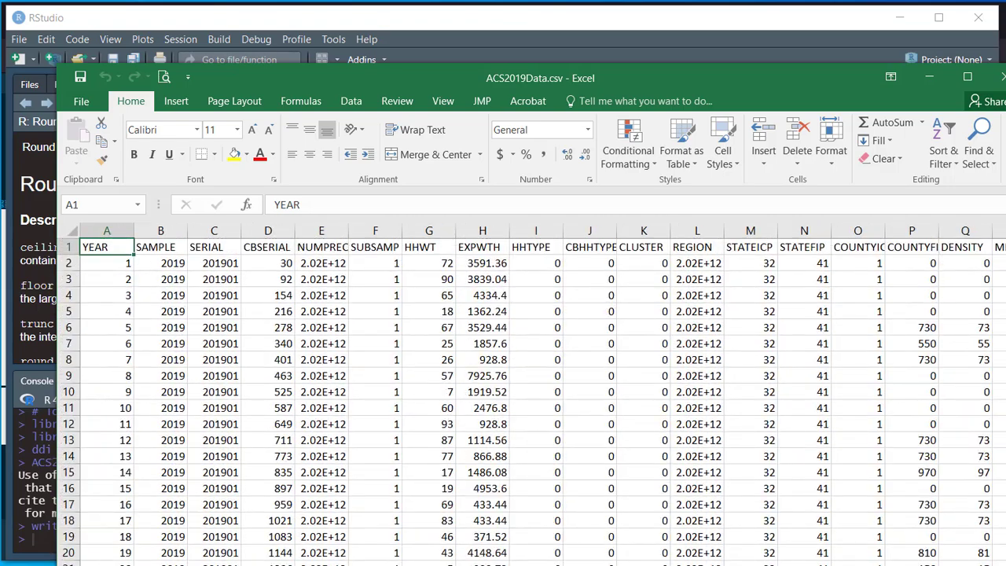